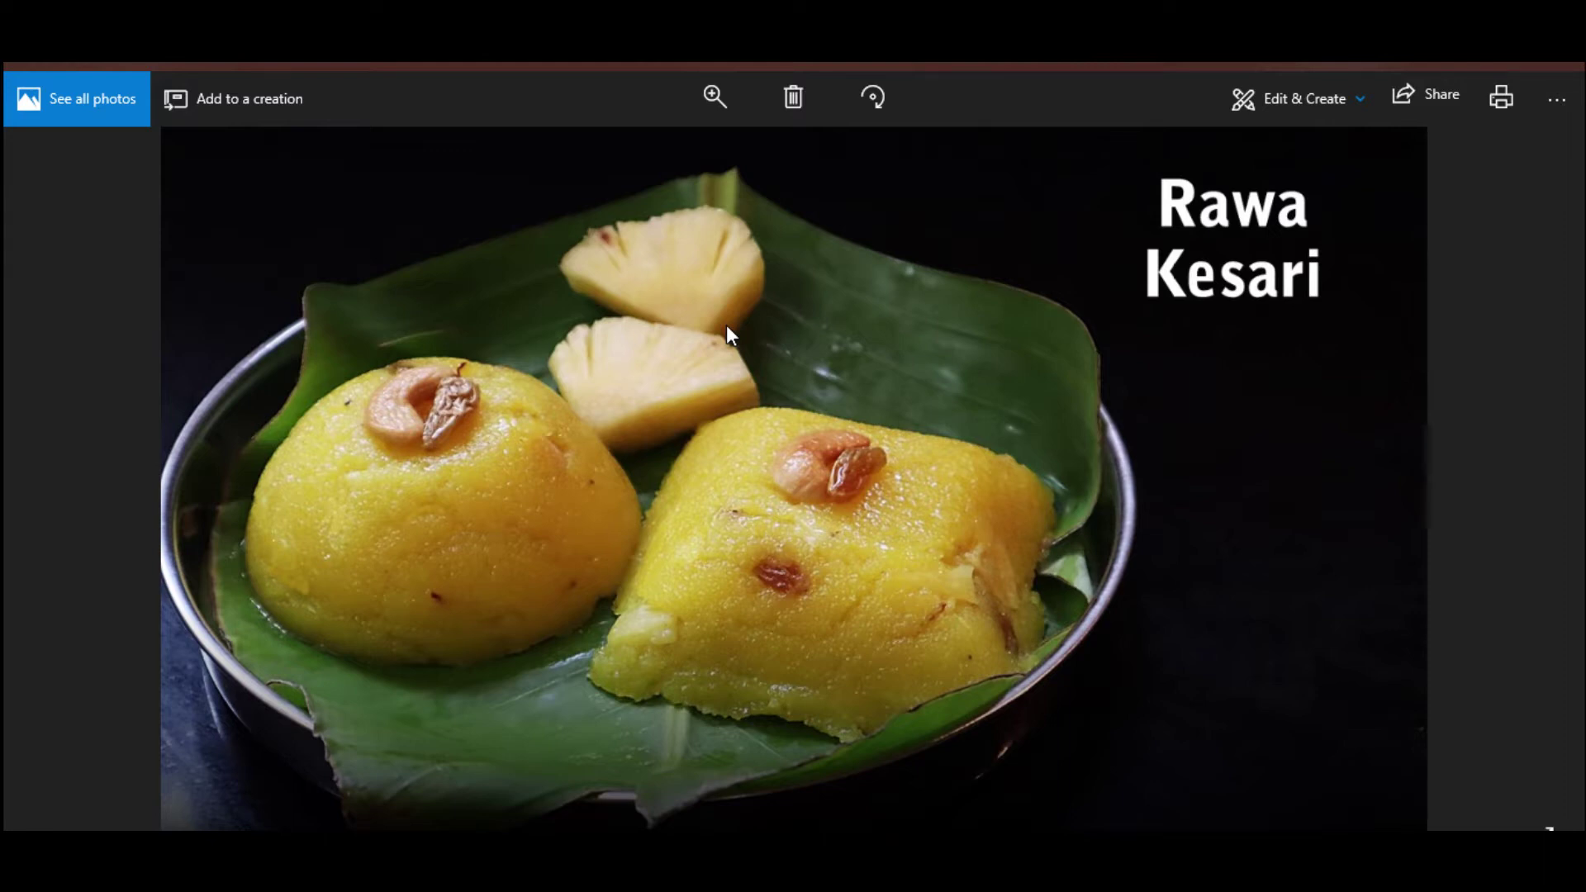
# Step: Browse the Rawa Kesari, Realme 6 Pro and Balcony garden sample thumbnails in Photos
pyautogui.press('Right')
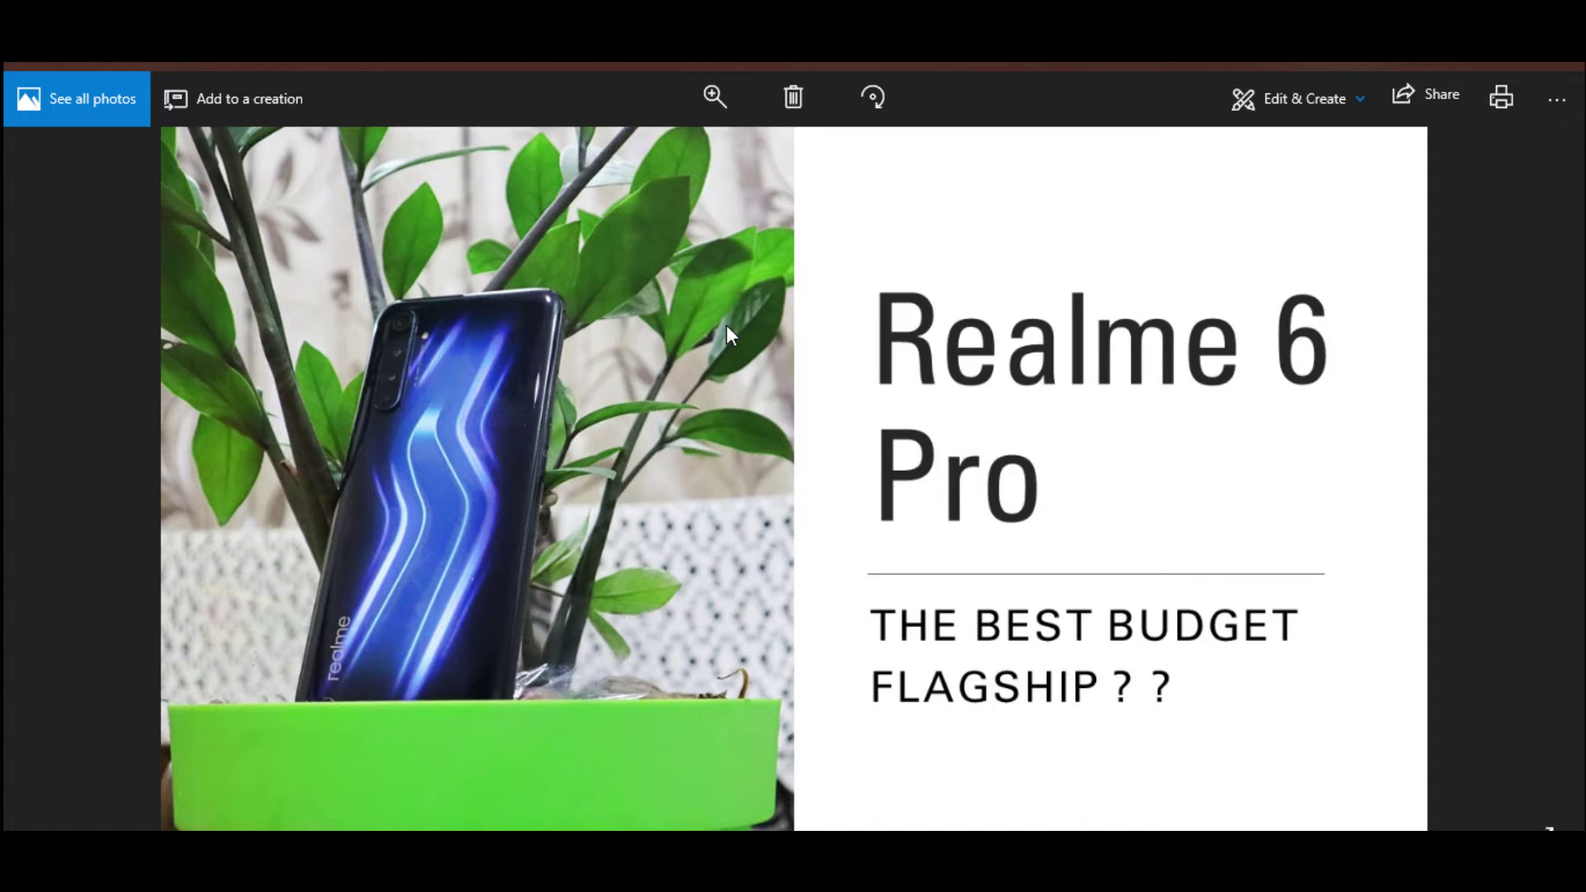
pyautogui.press('Right')
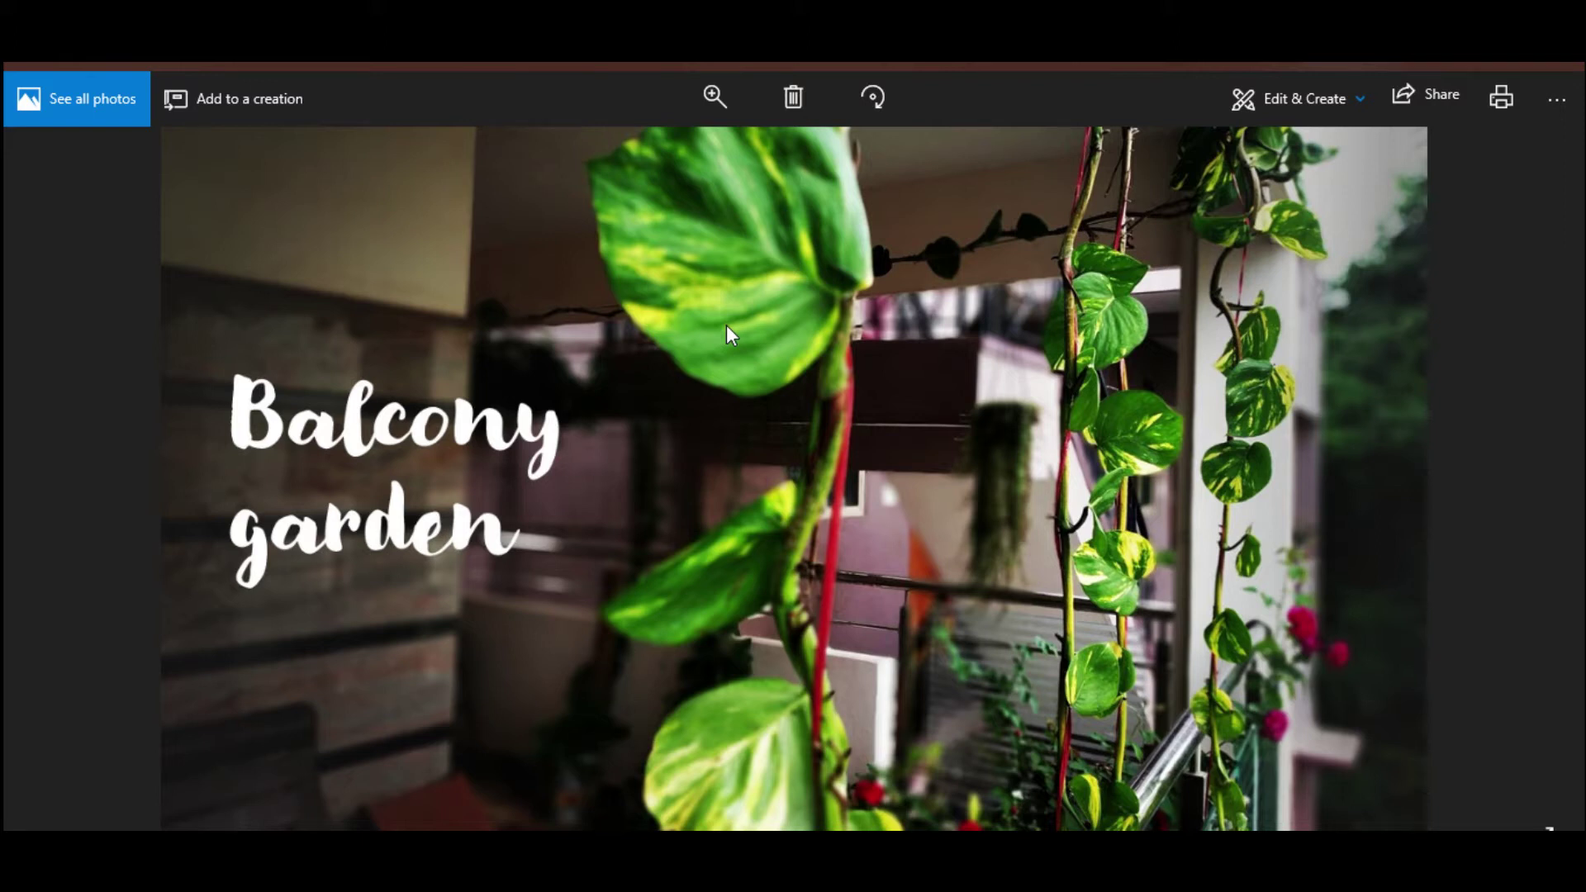
pyautogui.press('Left')
pyautogui.press('Left')
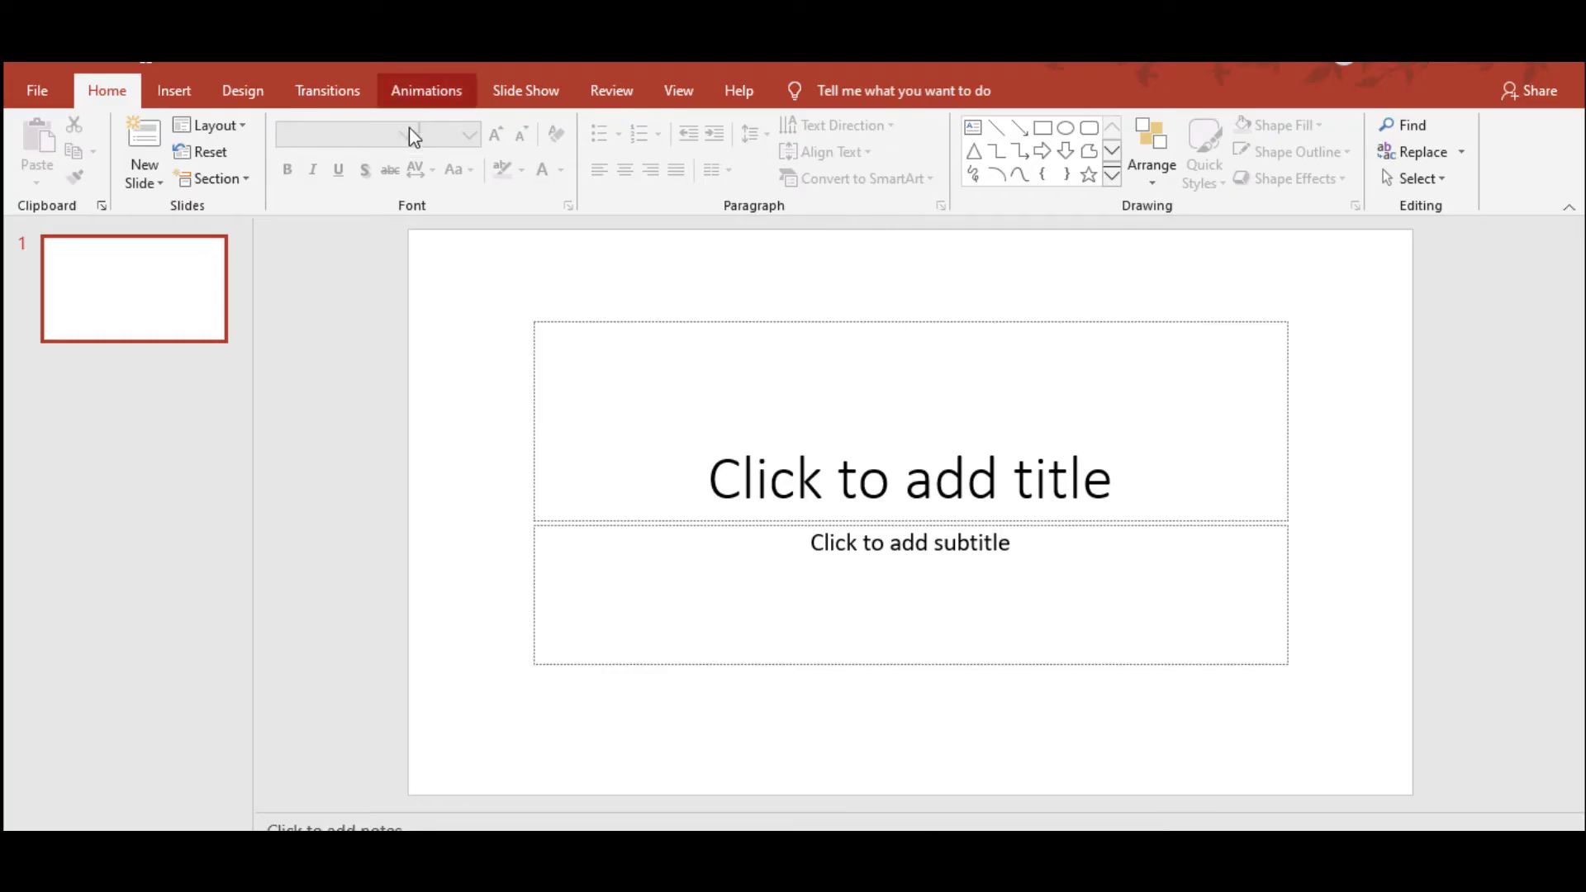
# Step: With the Design tab showing, enter 'Dalgona Coffee' as the slide title
pyautogui.hotkey('alt', 'g')
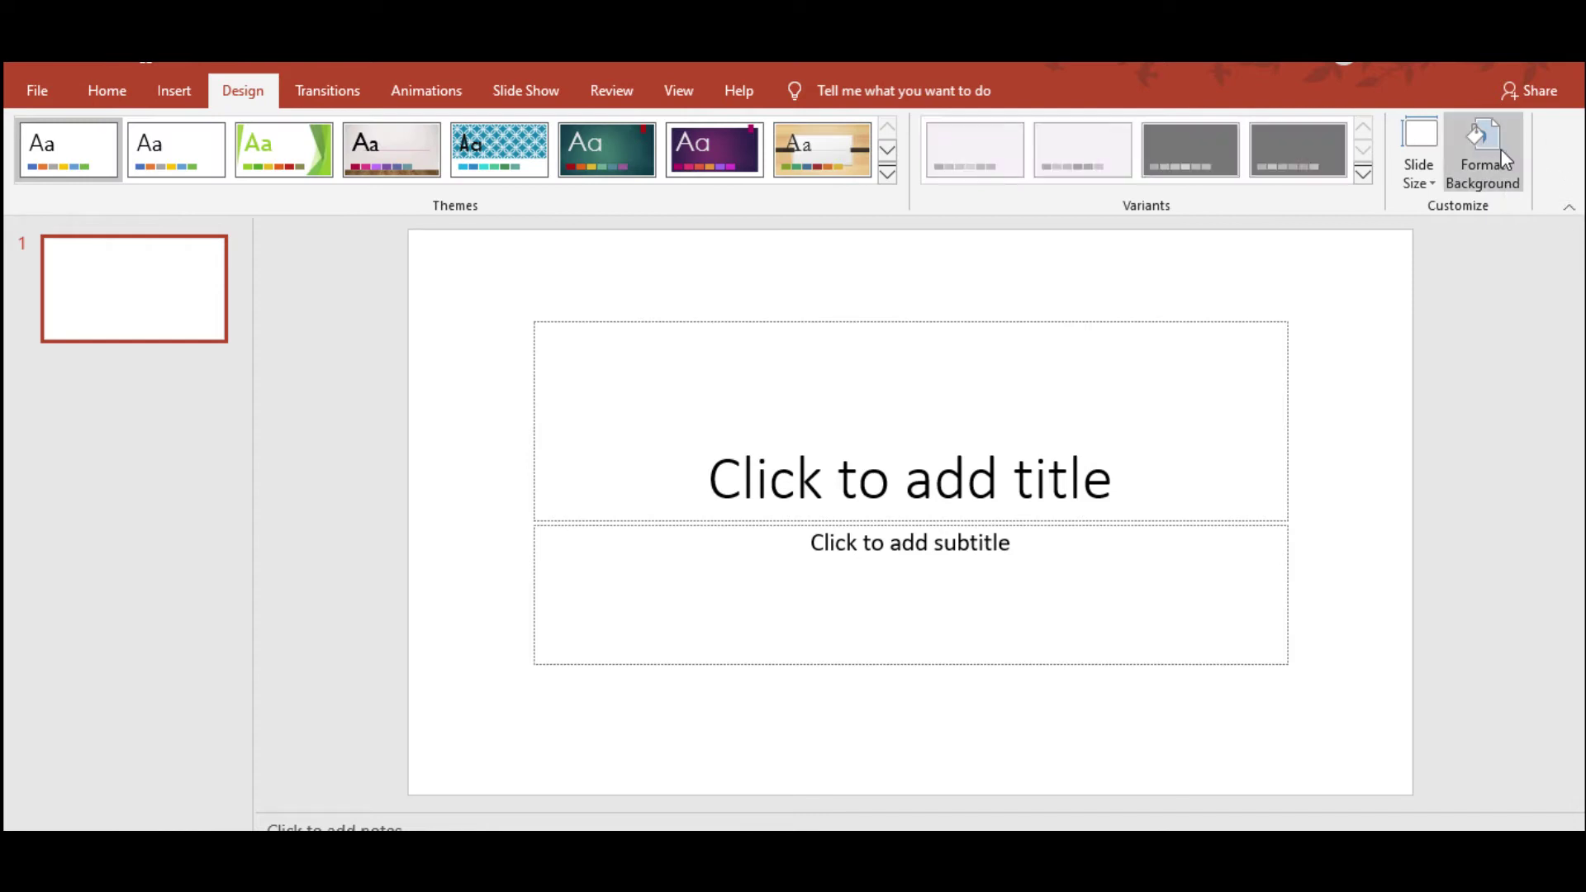
pyautogui.click(881, 489)
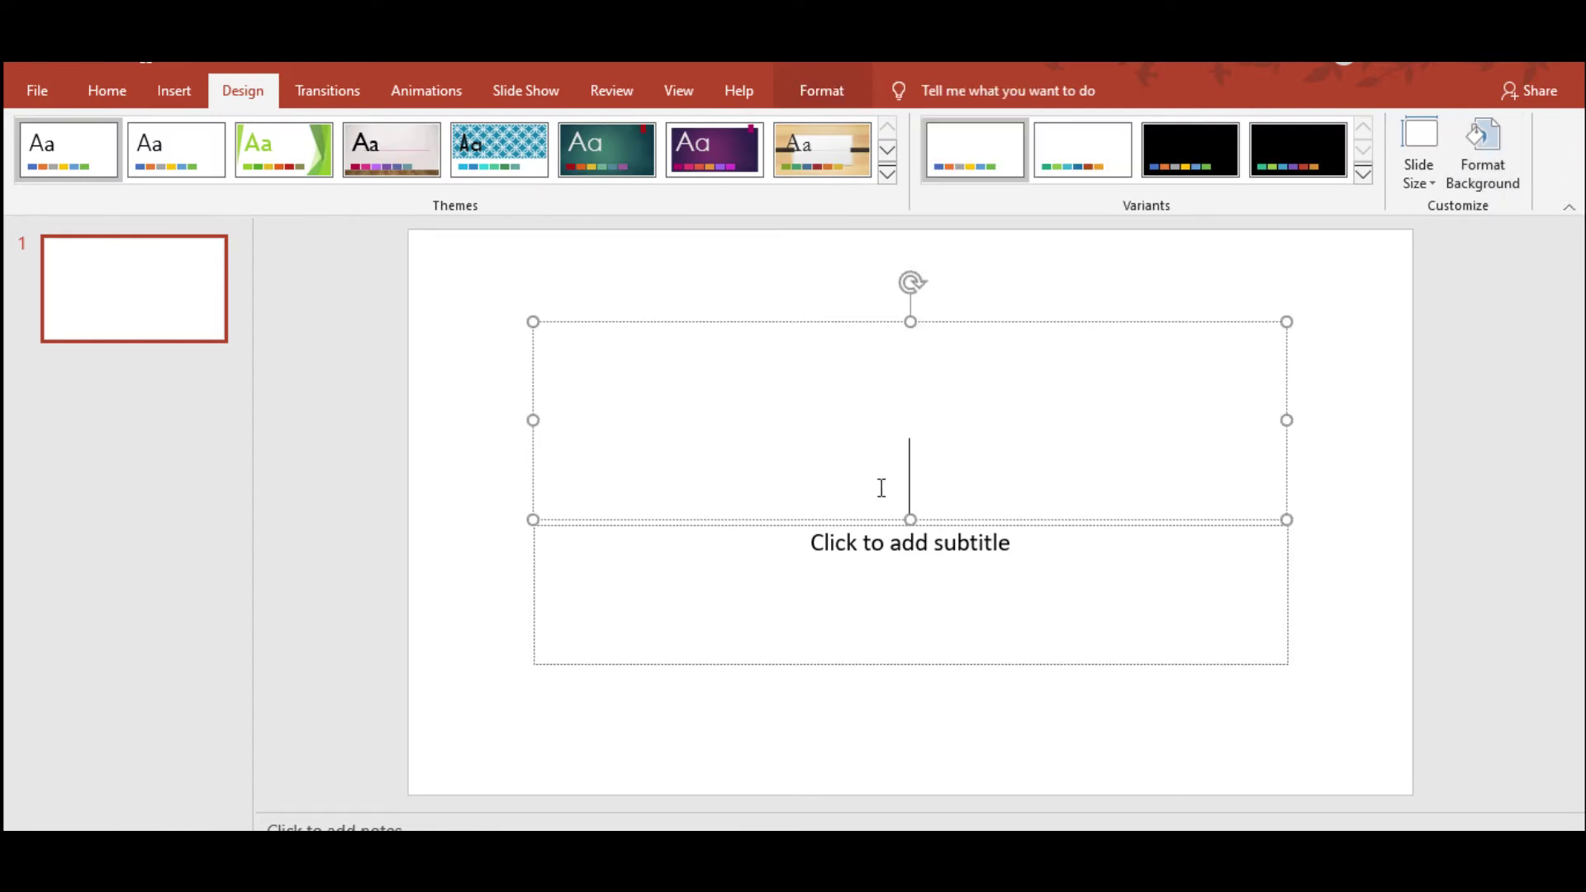
pyautogui.write('dalgo')
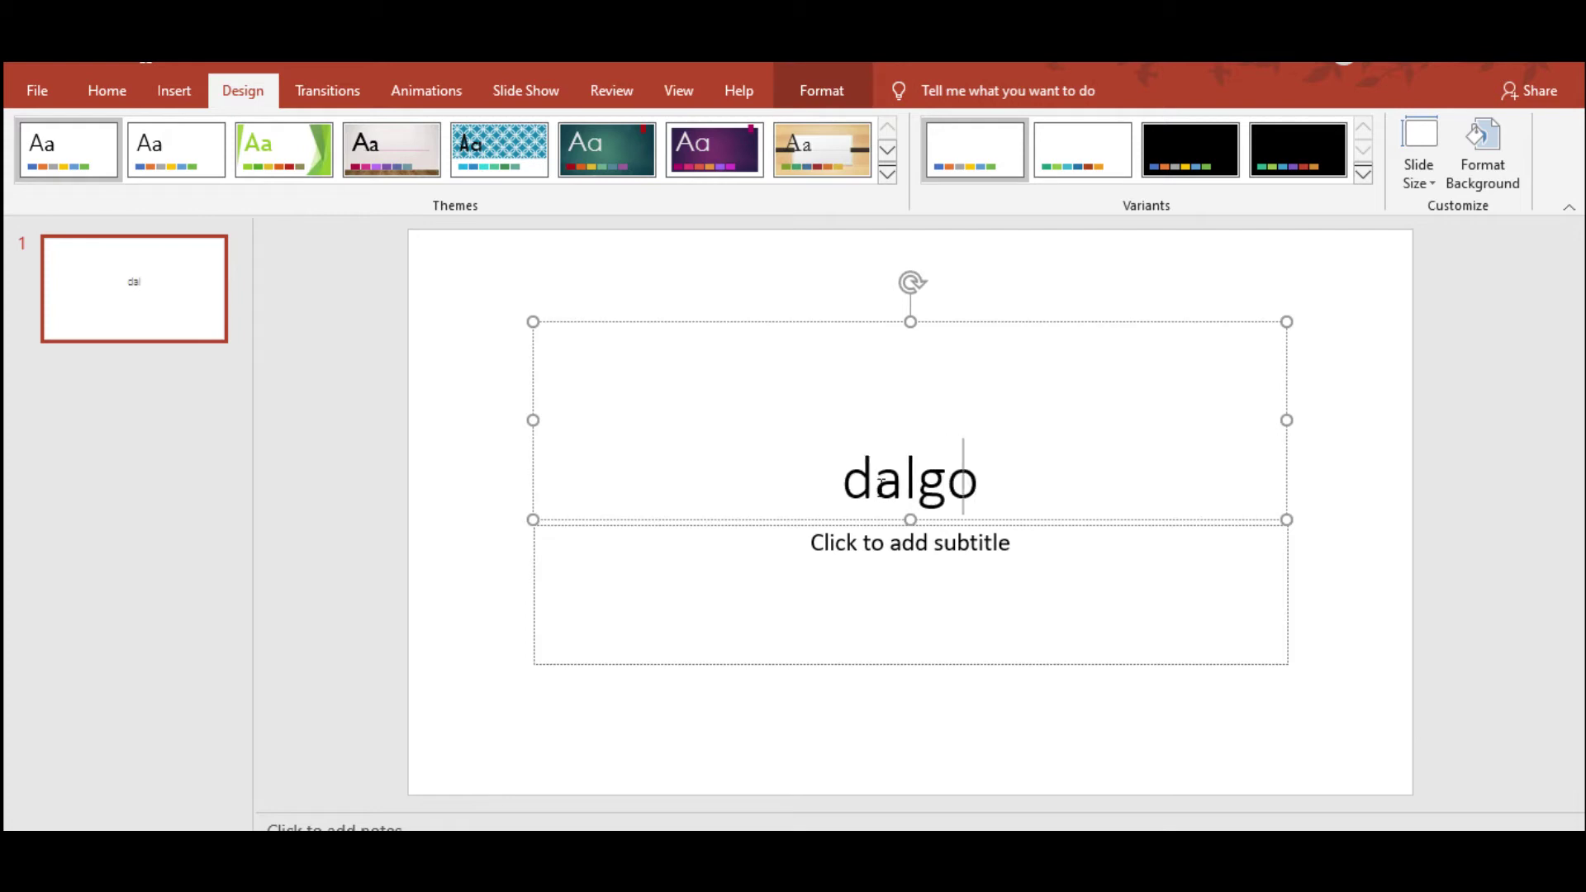
pyautogui.write('na Coffee')
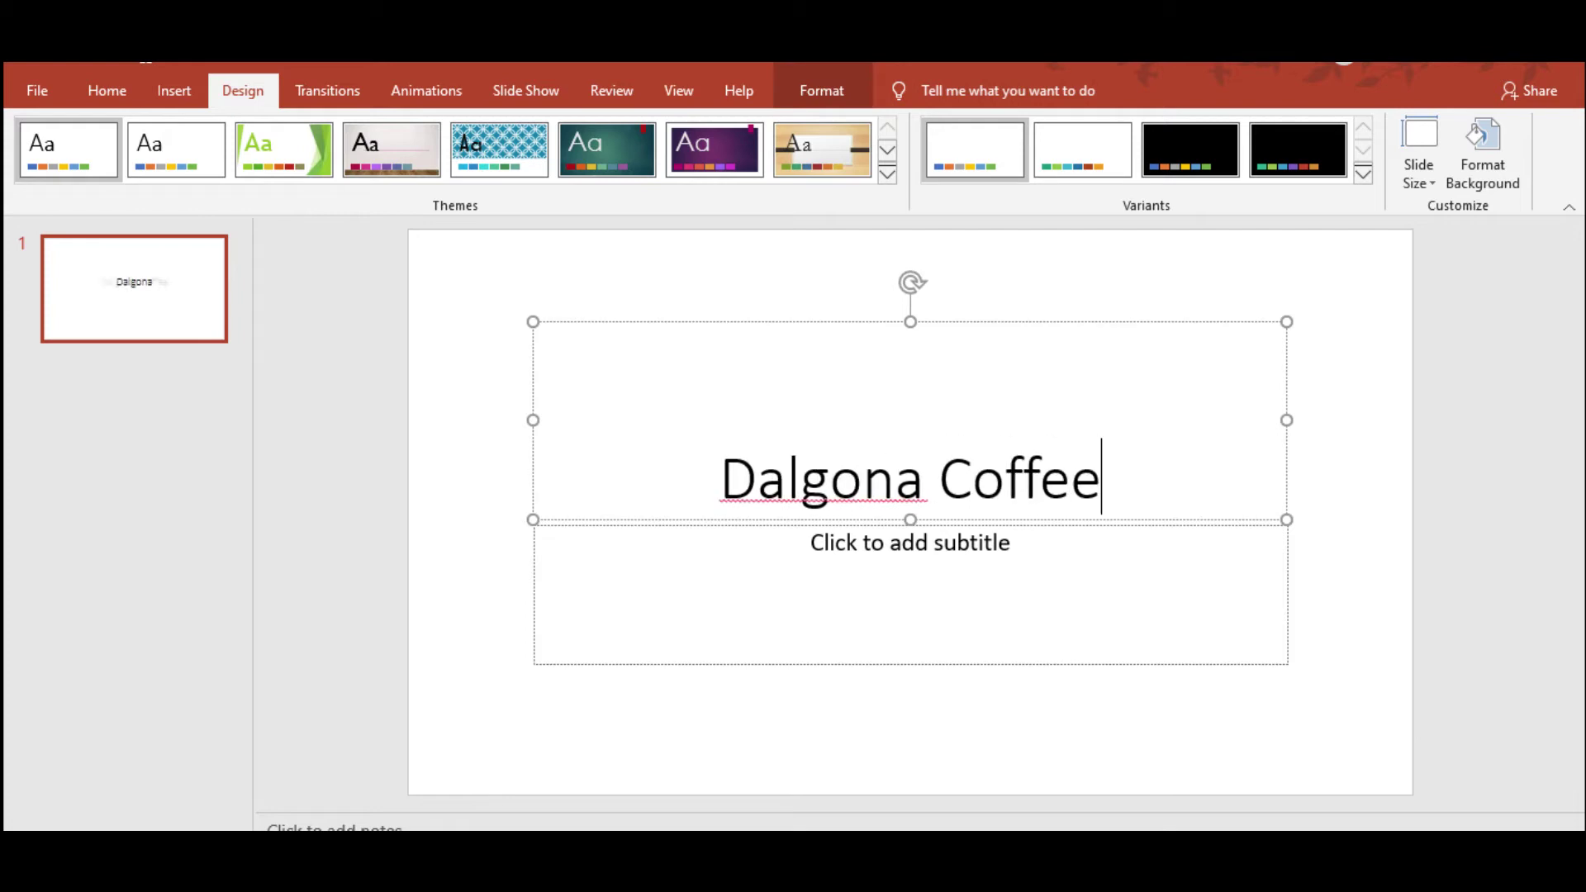
pyautogui.click(906, 716)
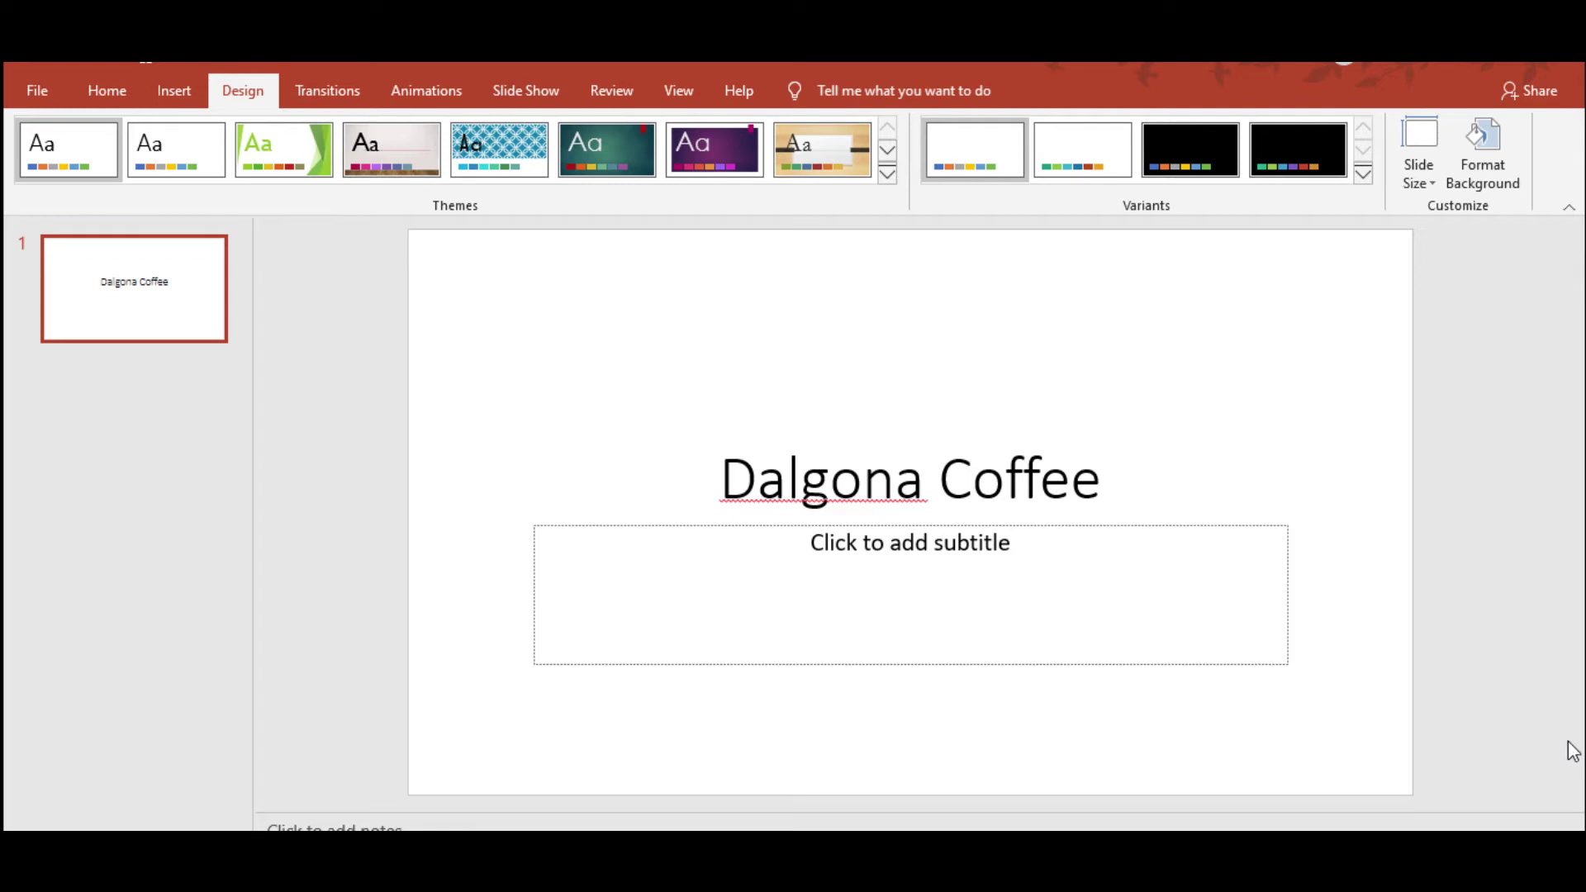
pyautogui.click(23, 82)
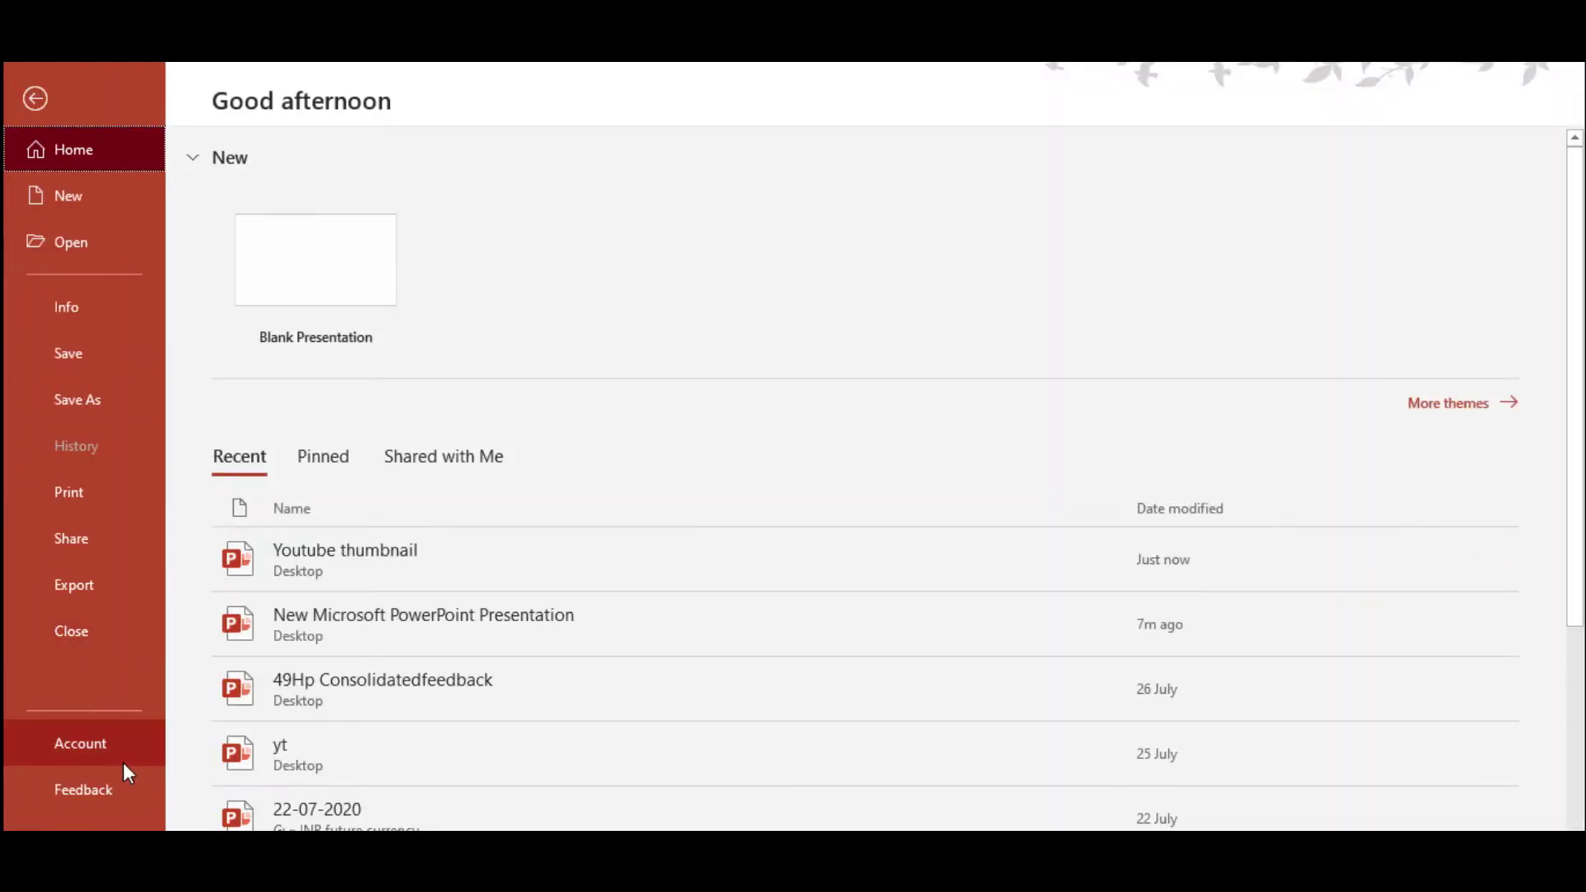
pyautogui.click(107, 741)
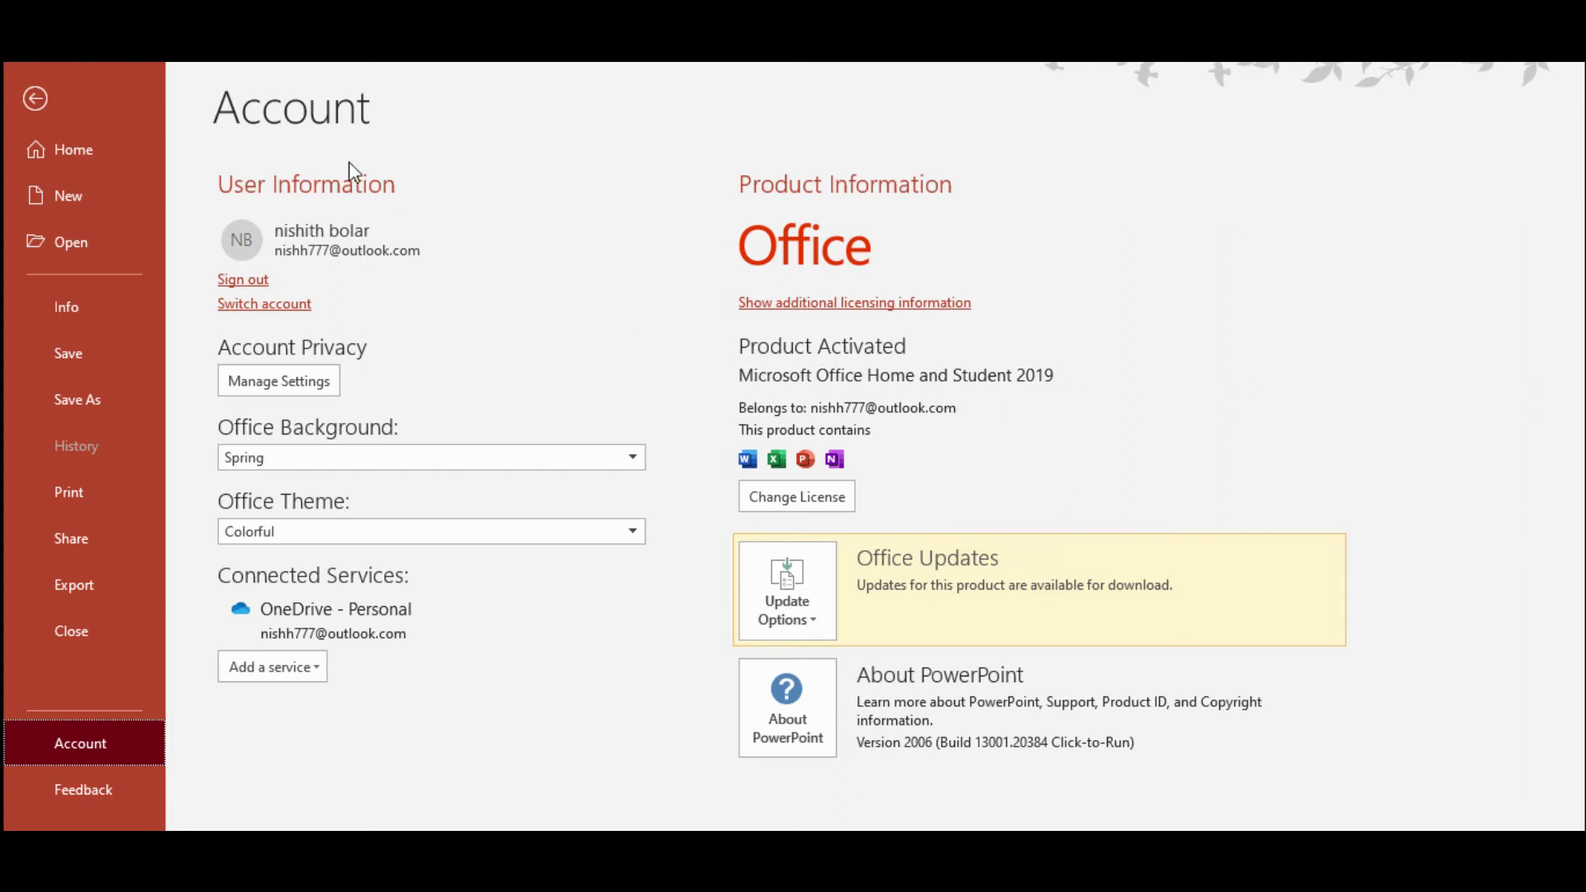
pyautogui.click(37, 100)
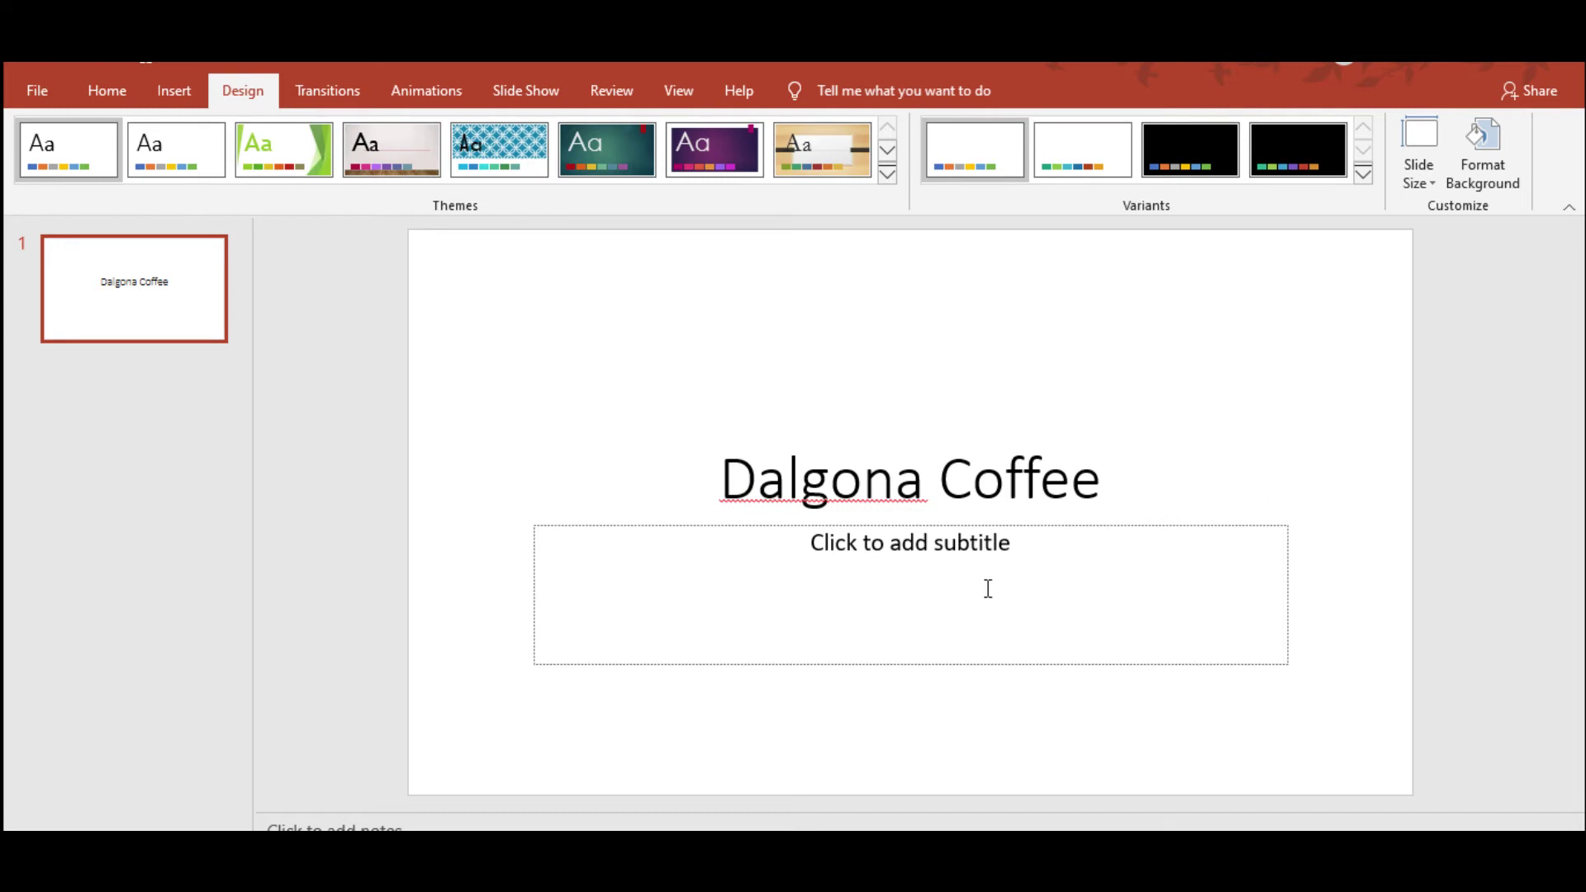
# Step: Close the Youtube thumbnail presentation, discarding unsaved changes
pyautogui.click(898, 568)
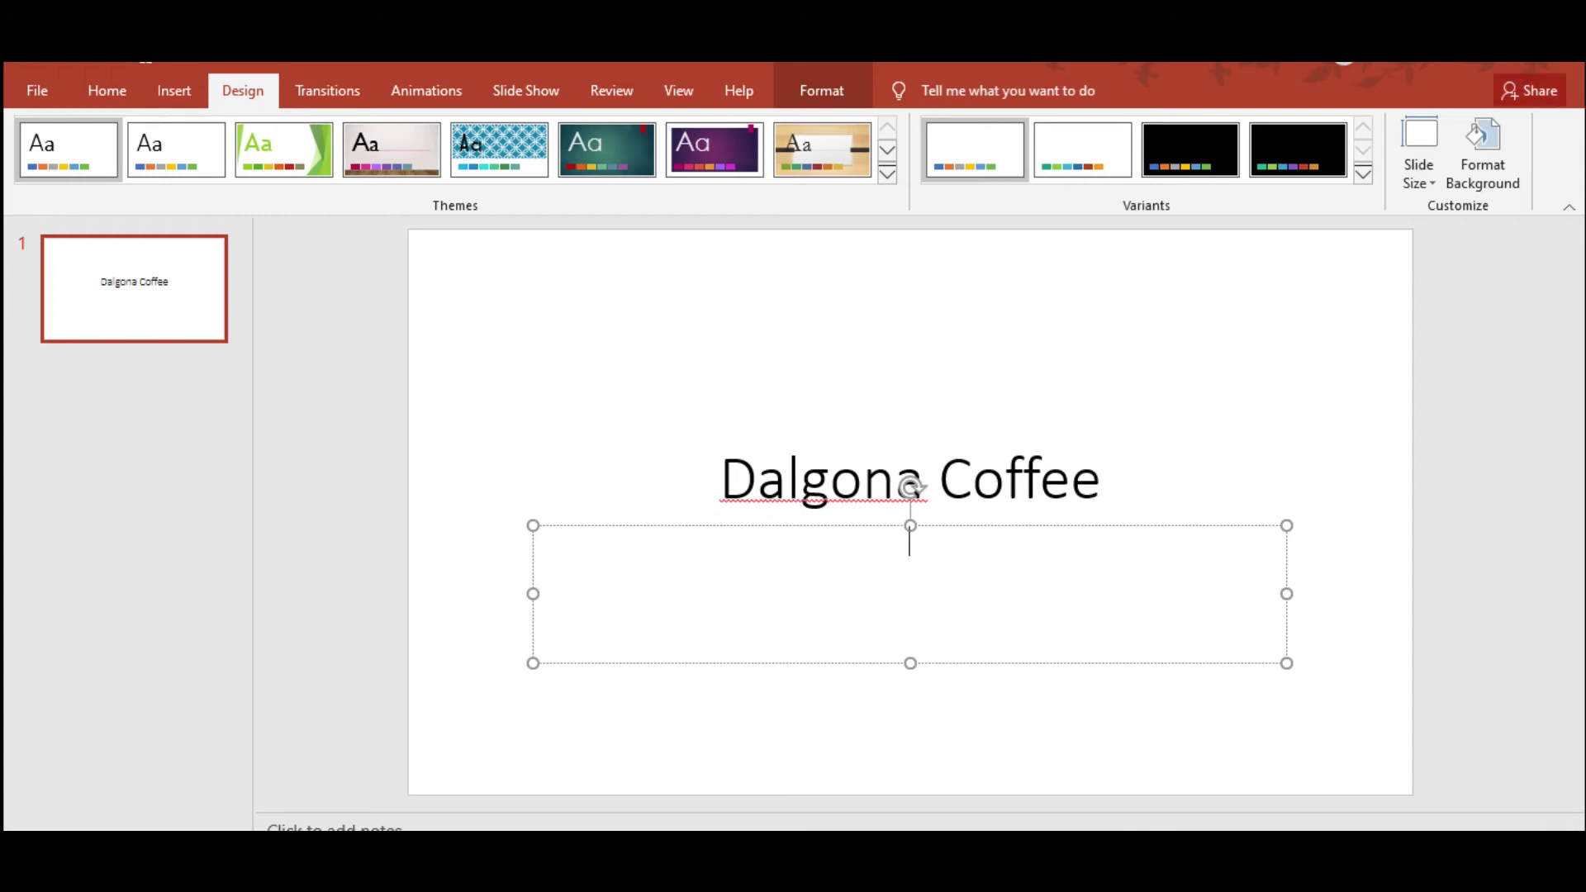
pyautogui.click(1575, 67)
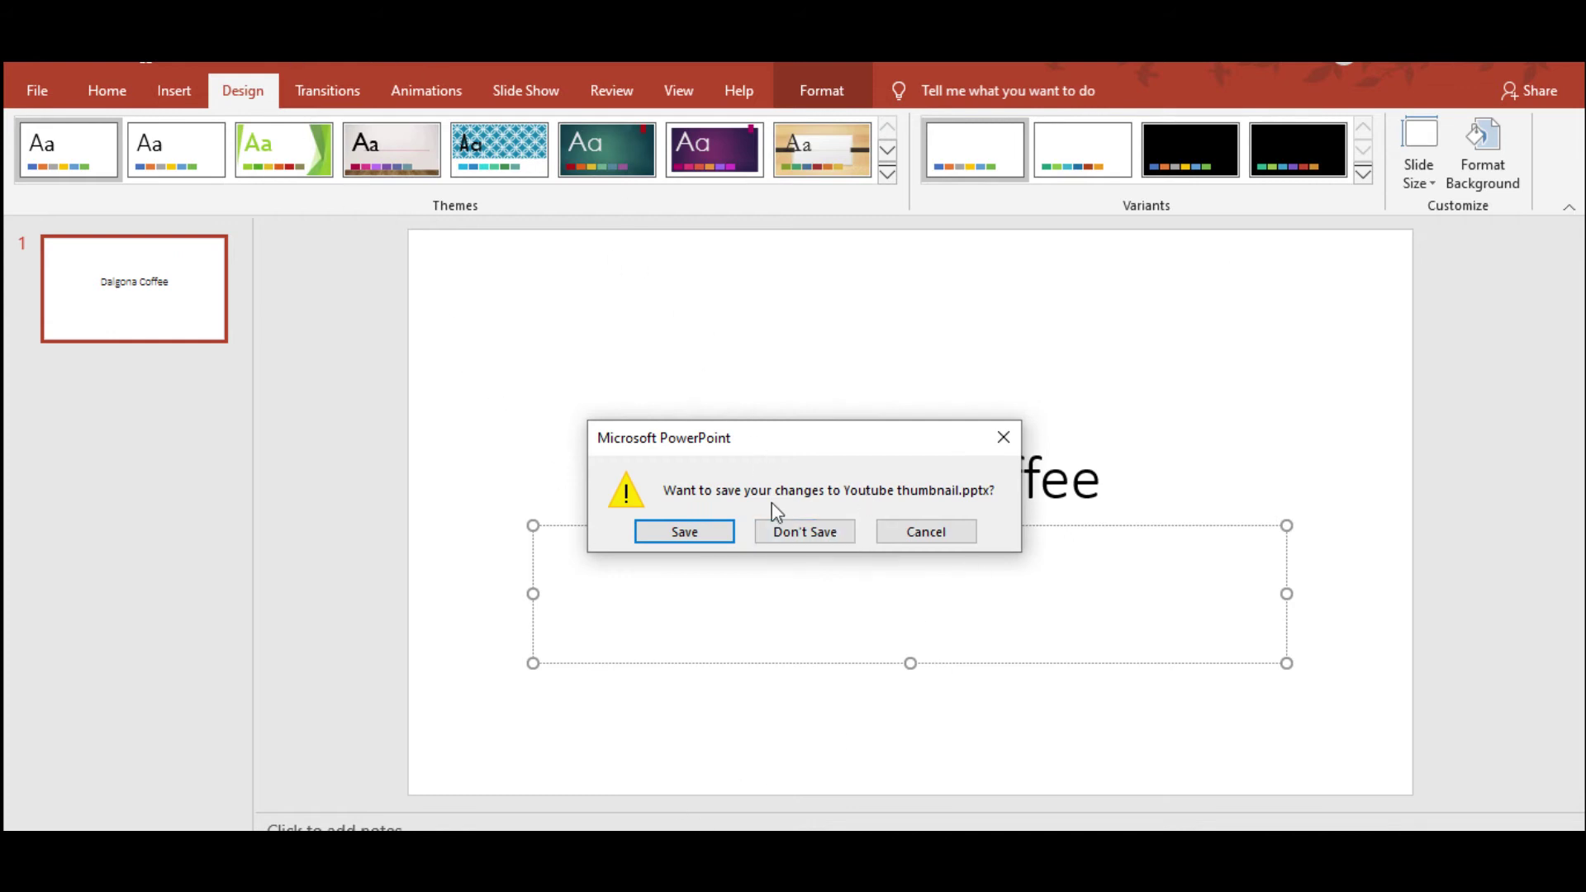
pyautogui.click(827, 539)
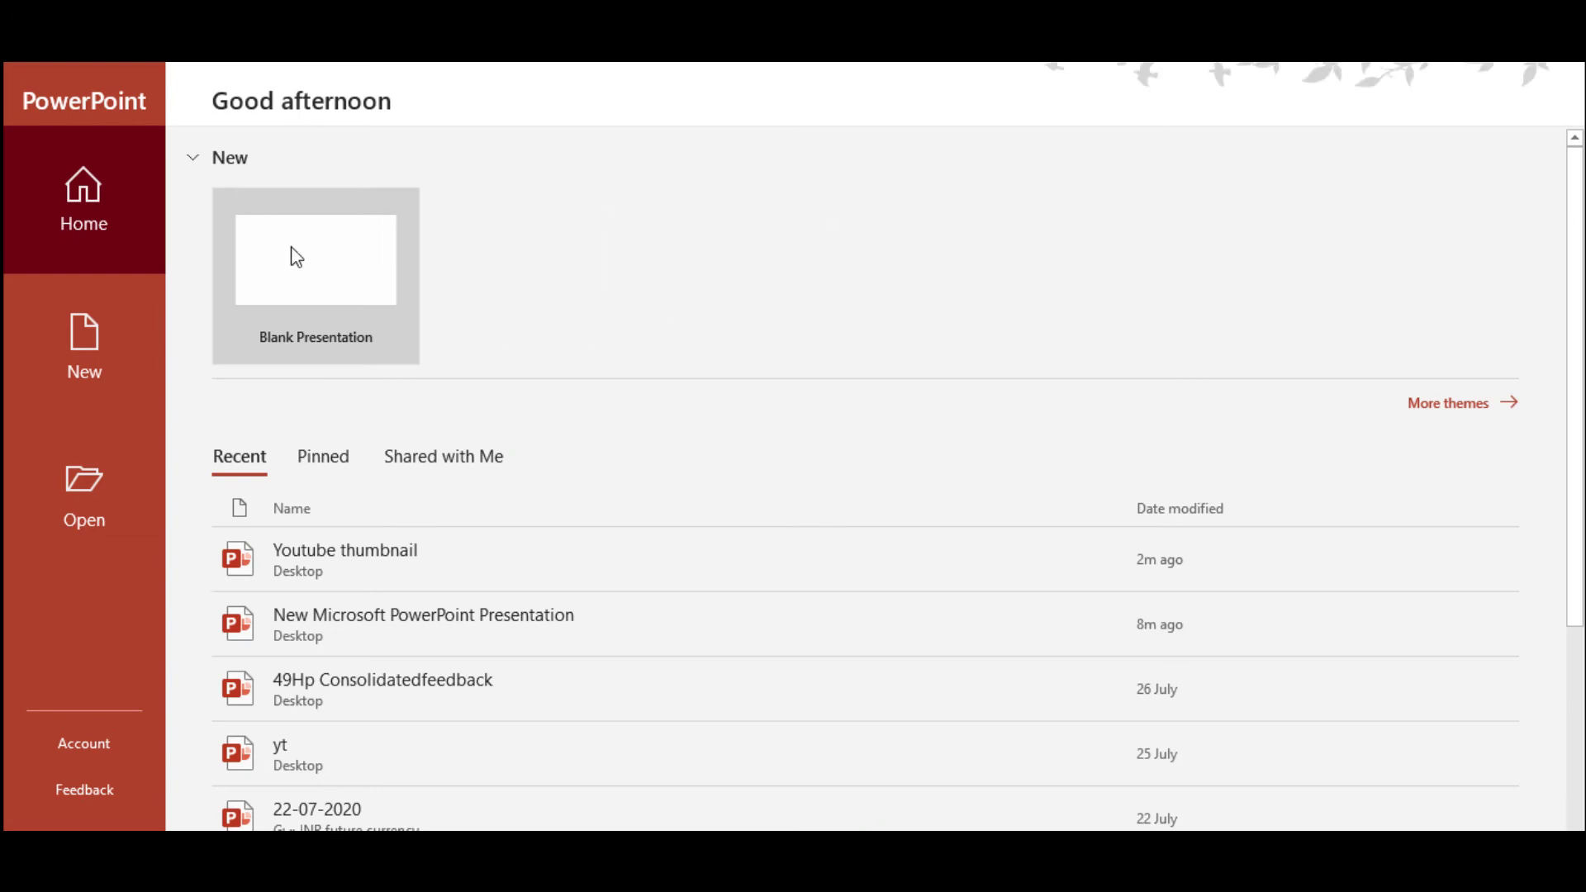
# Step: Create a new blank presentation from the PowerPoint start screen
pyautogui.click(291, 248)
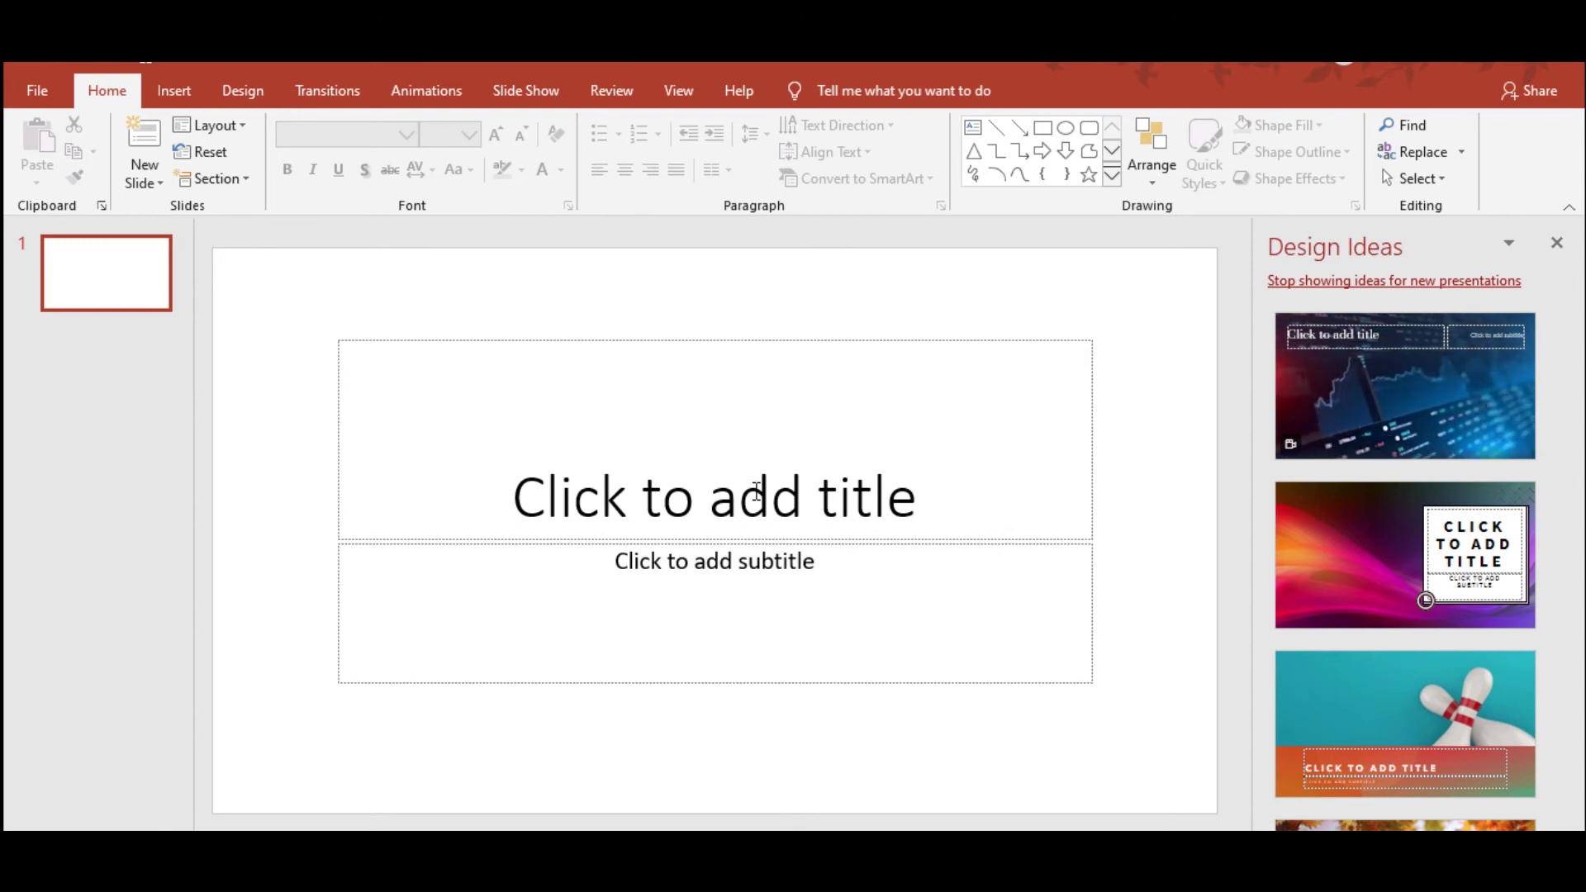
# Step: Title the new slide 'Dalgona coffee' and delete the empty subtitle placeholder
pyautogui.click(757, 493)
pyautogui.write('Dal')
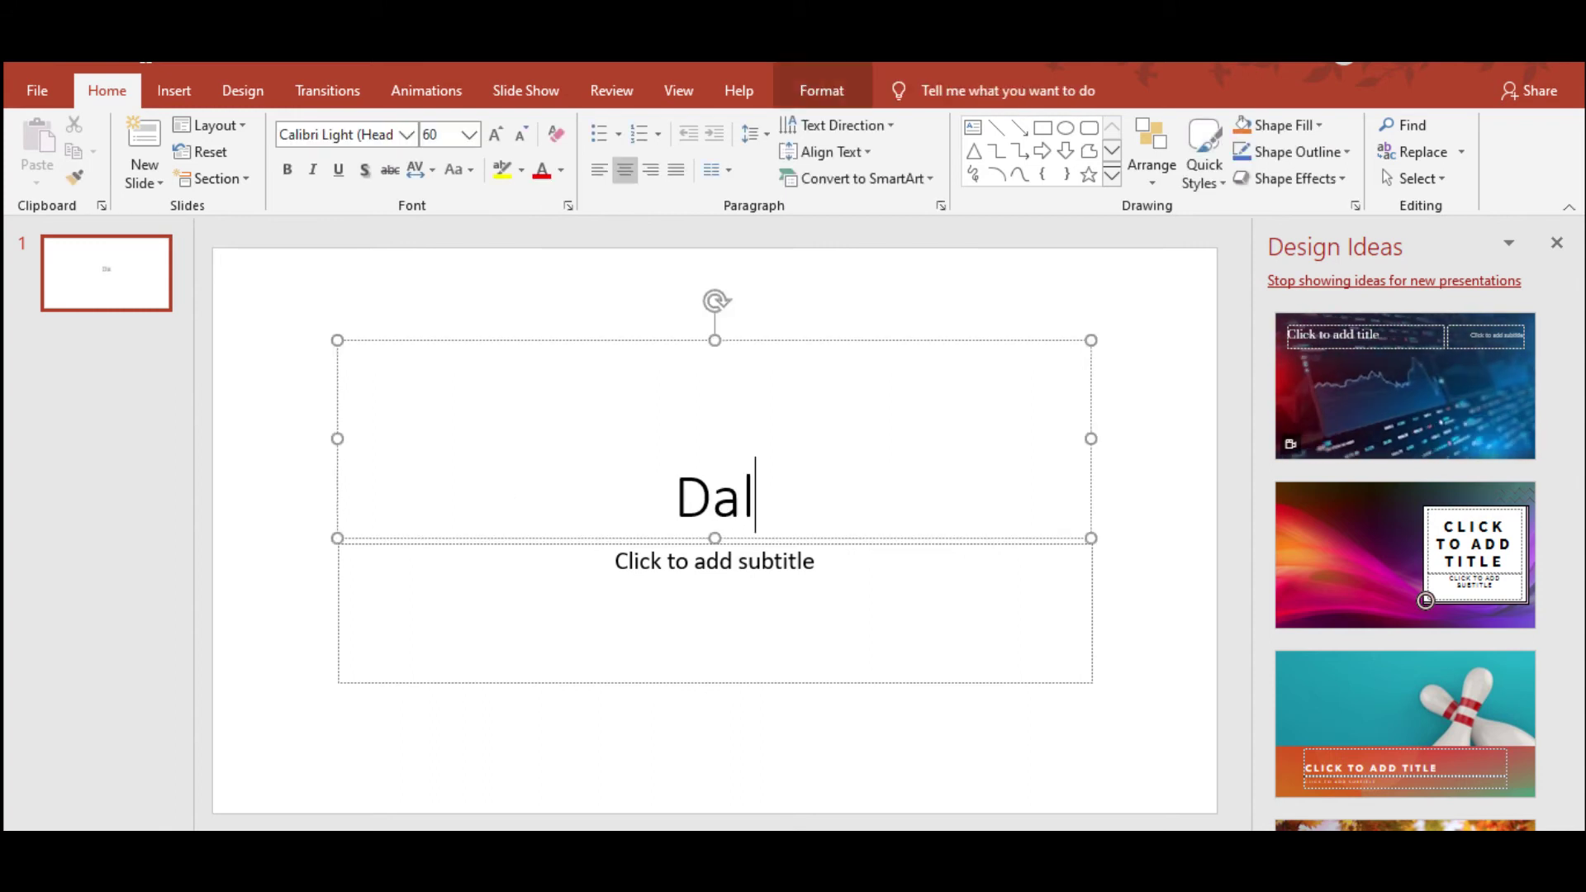
pyautogui.write('gona coffee')
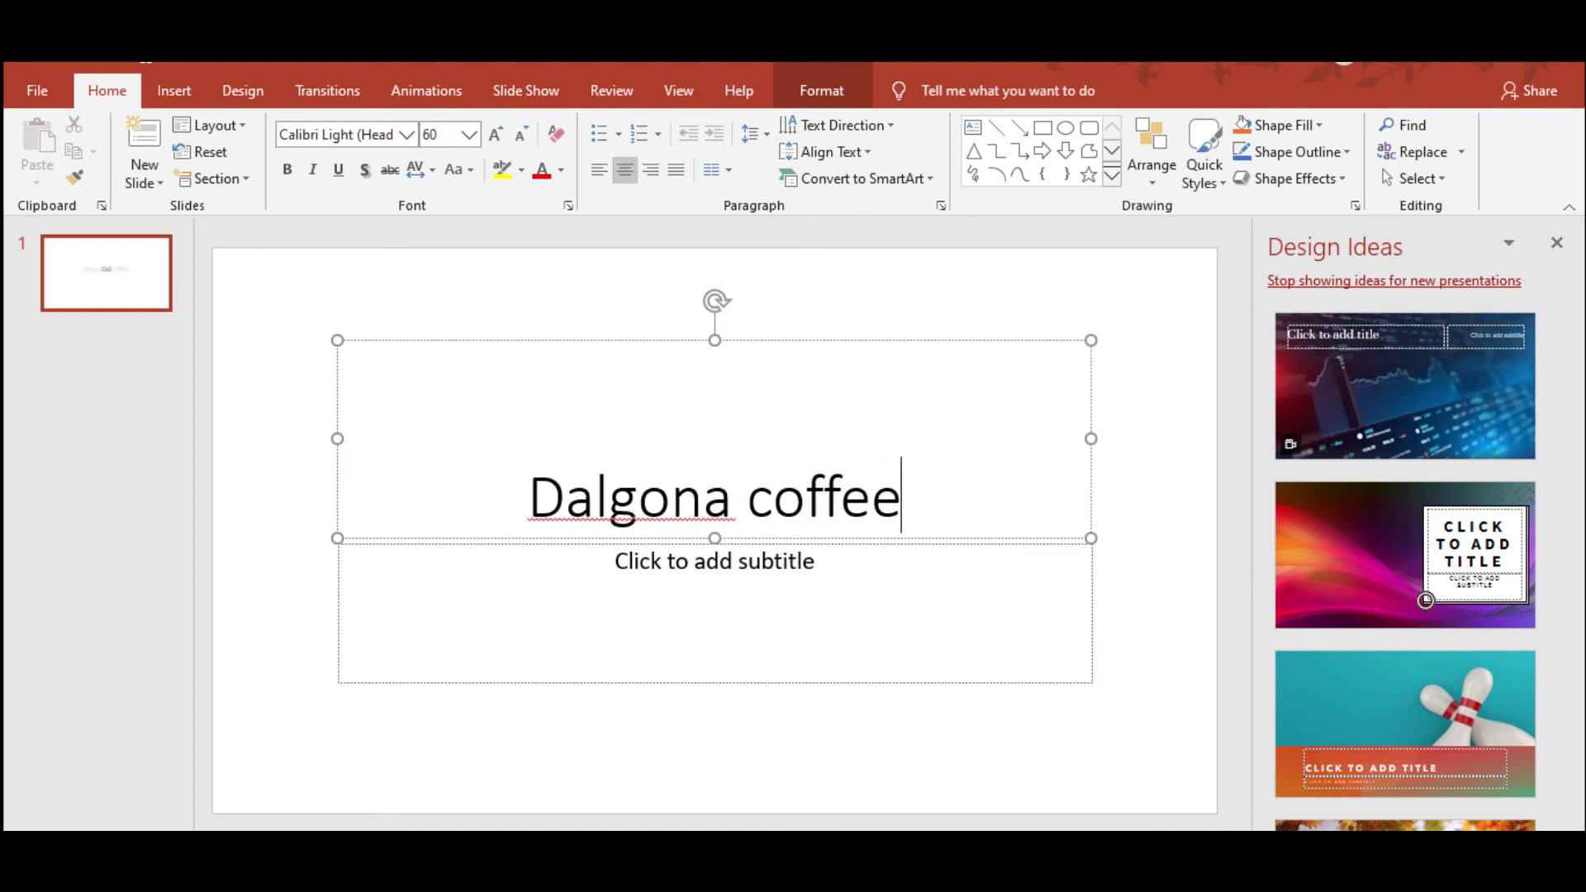
pyautogui.click(872, 682)
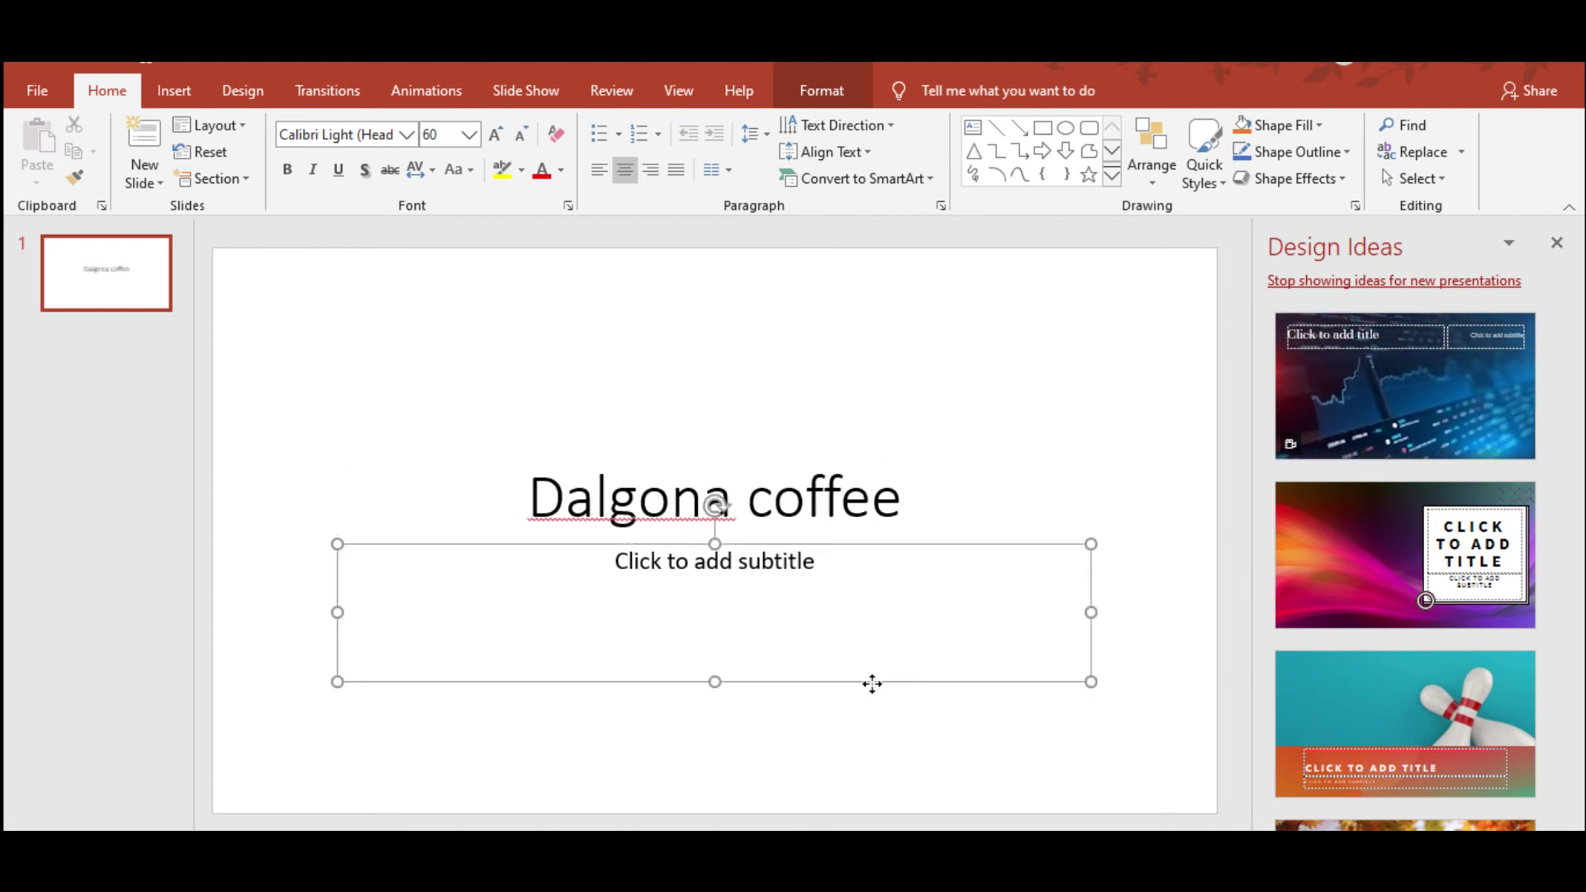
pyautogui.press('Delete')
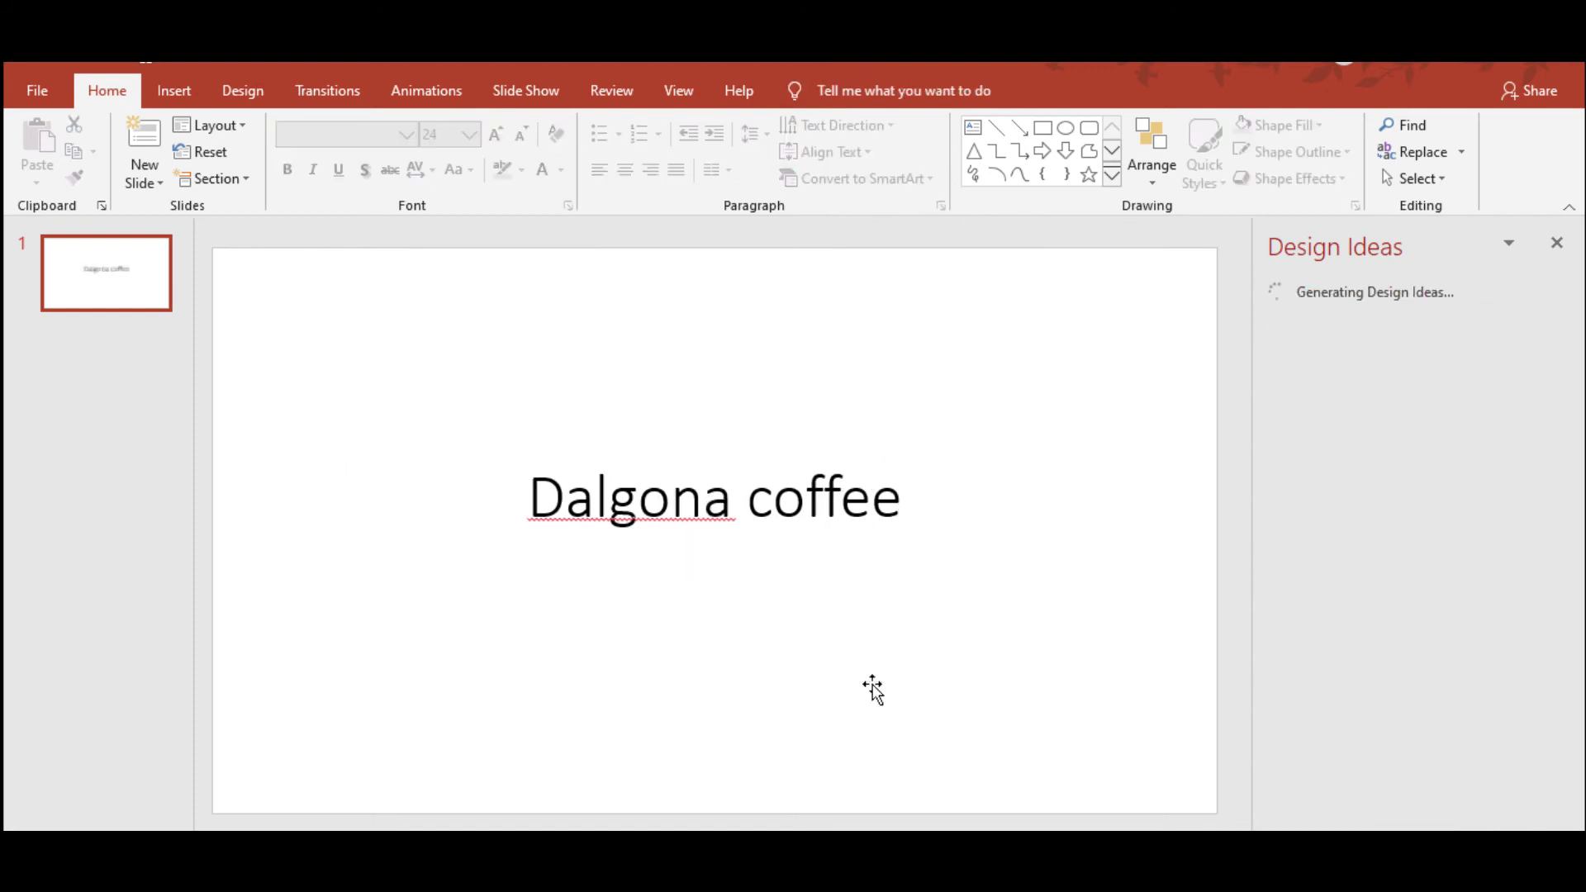
# Step: Switch to the Insert tab and scroll through the refreshed coffee-themed Design Ideas
pyautogui.click(168, 92)
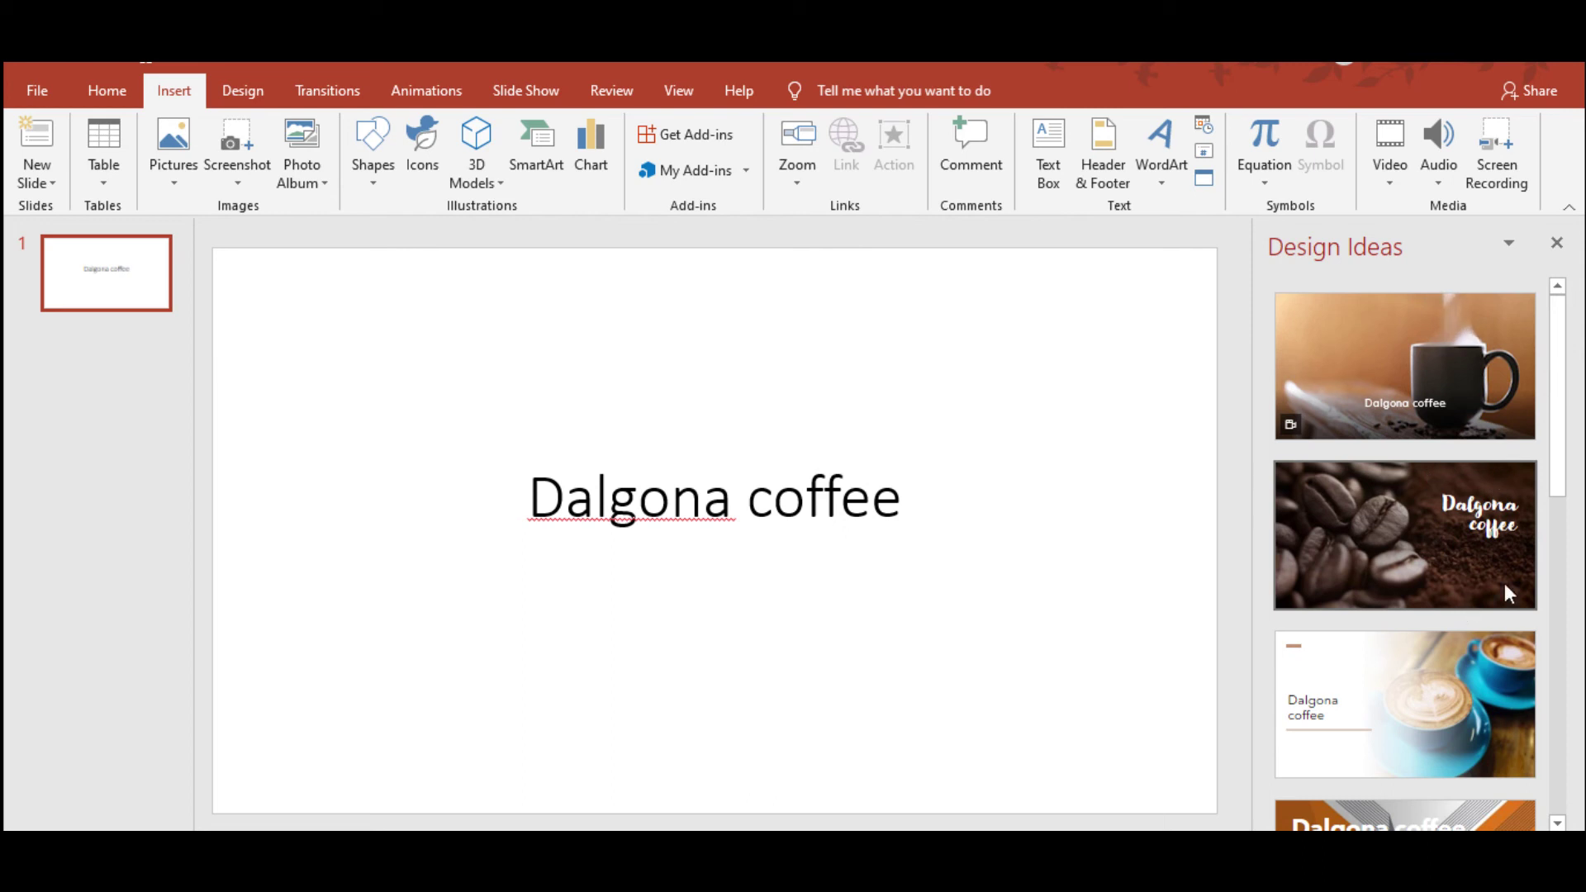
pyautogui.scroll(-3, 1477, 520)
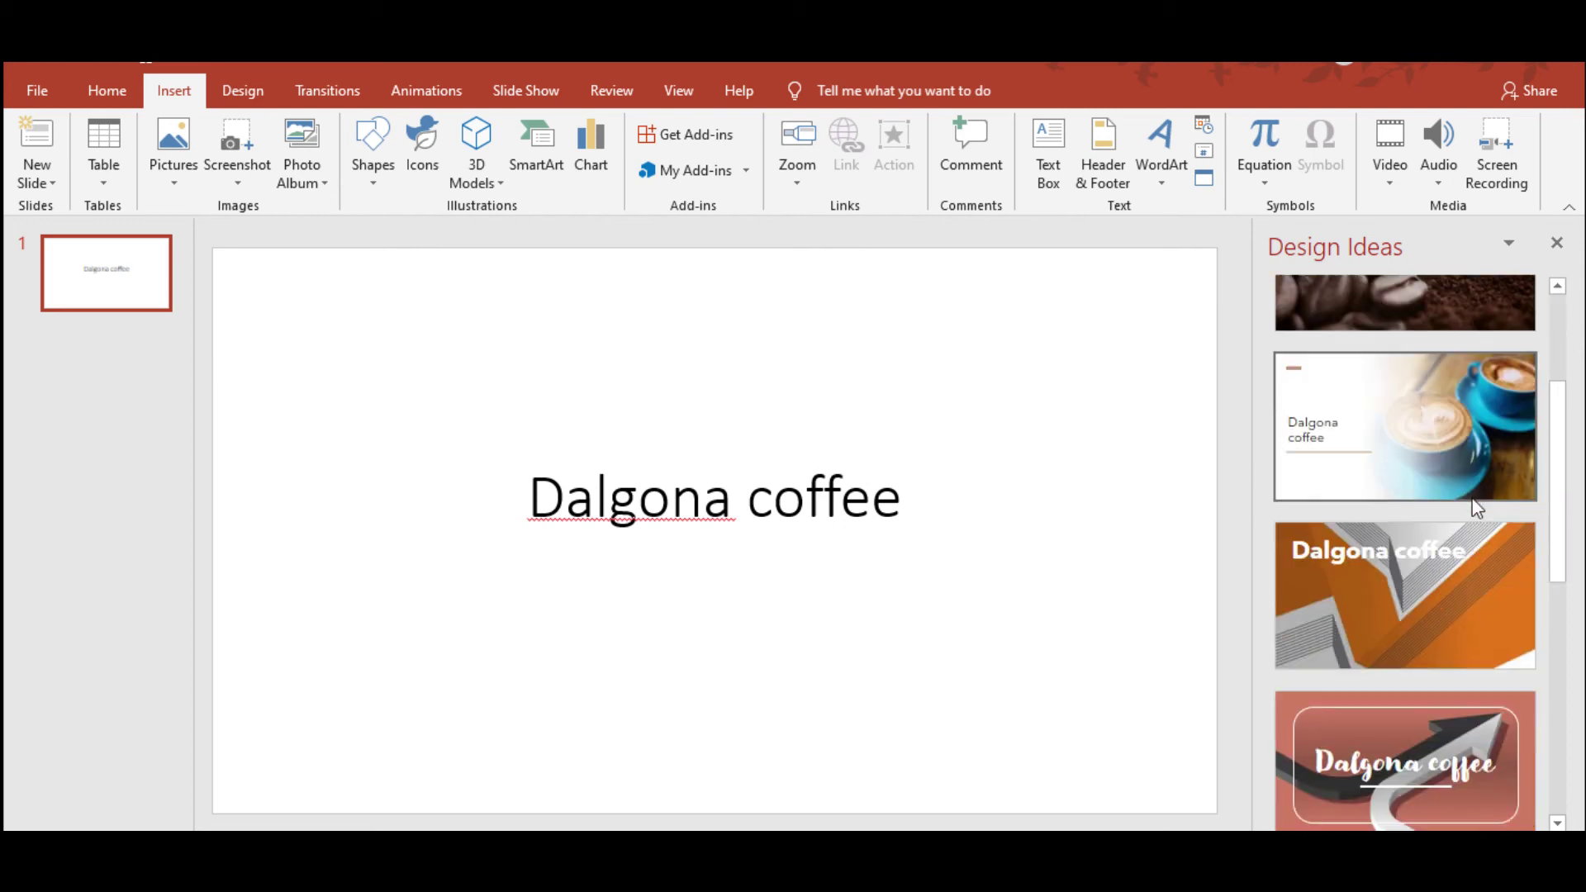
pyautogui.scroll(-5, 1477, 507)
pyautogui.scroll(7, 1476, 507)
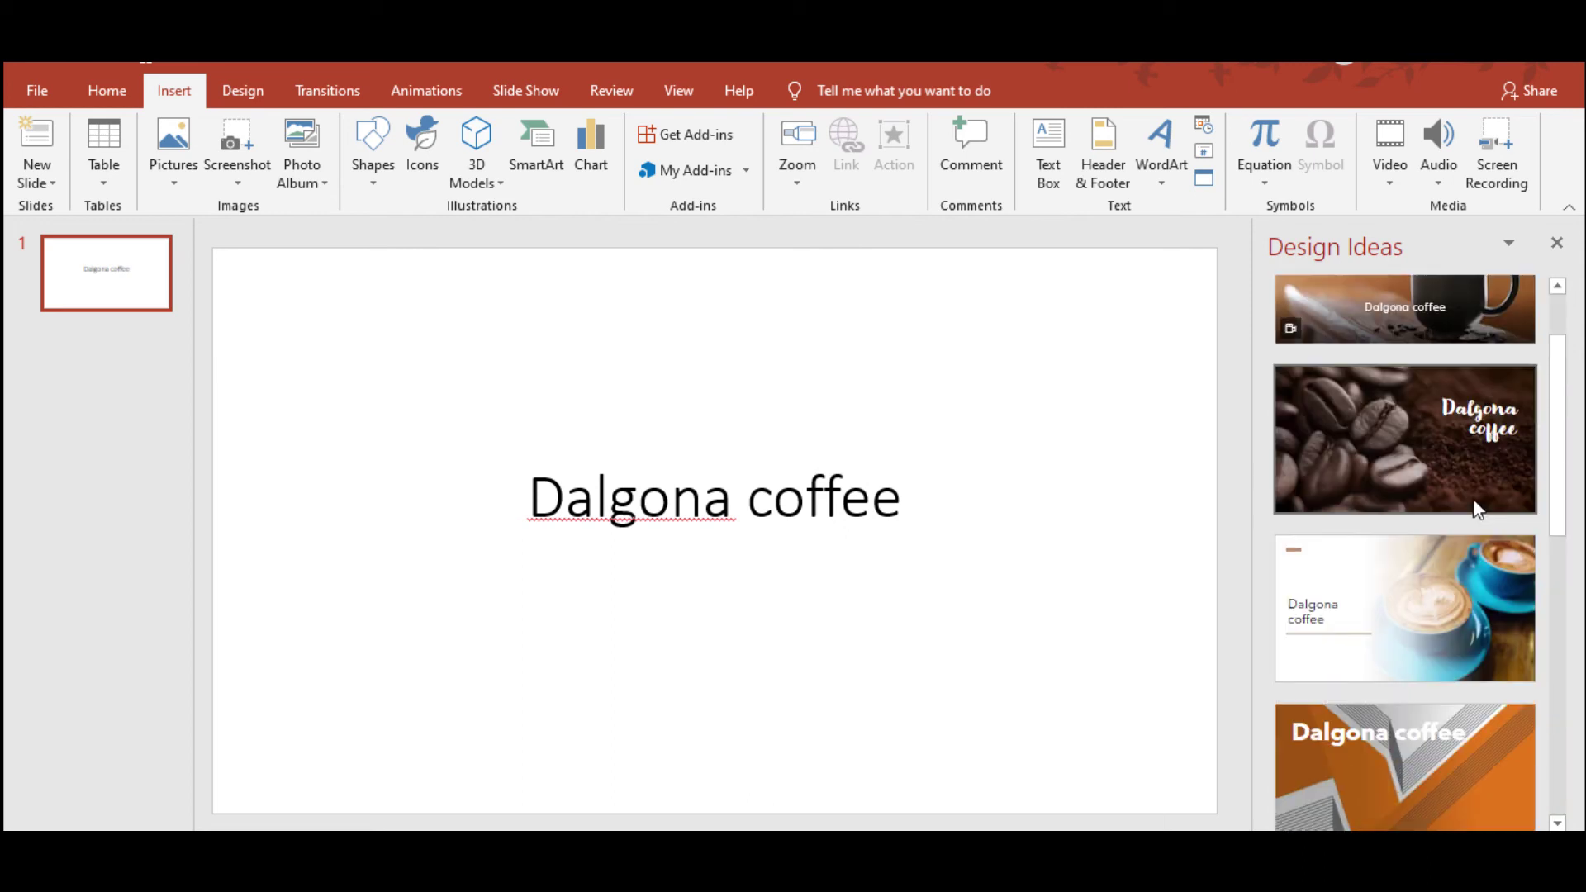
pyautogui.scroll(2, 1476, 508)
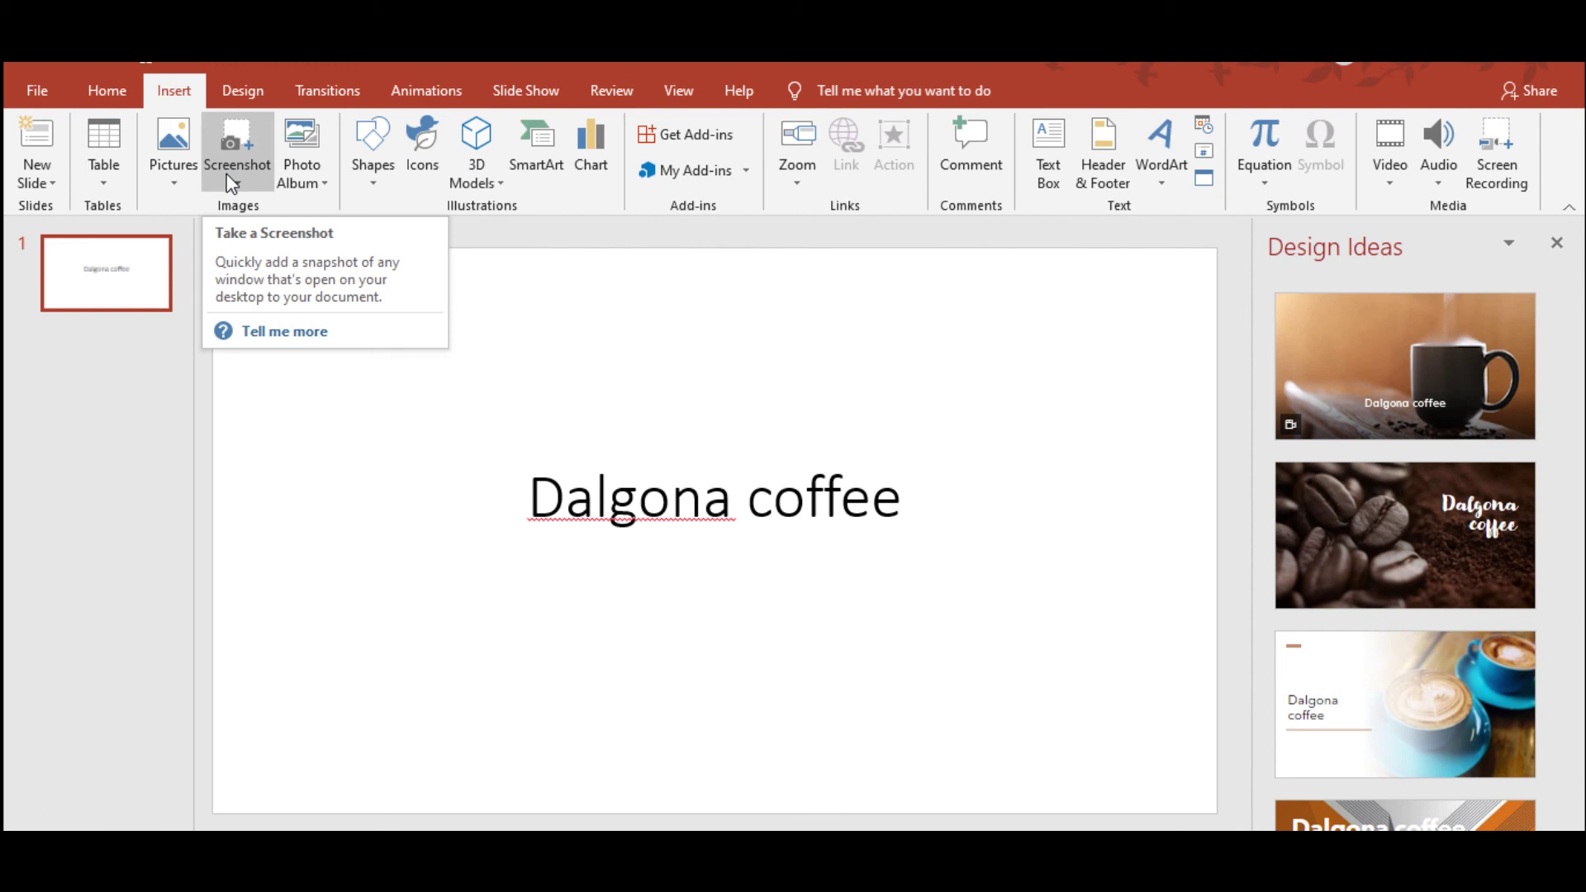
# Step: Insert the BeautyPlus Dalgona coffee photo from the Pictures folder onto the slide
pyautogui.click(169, 177)
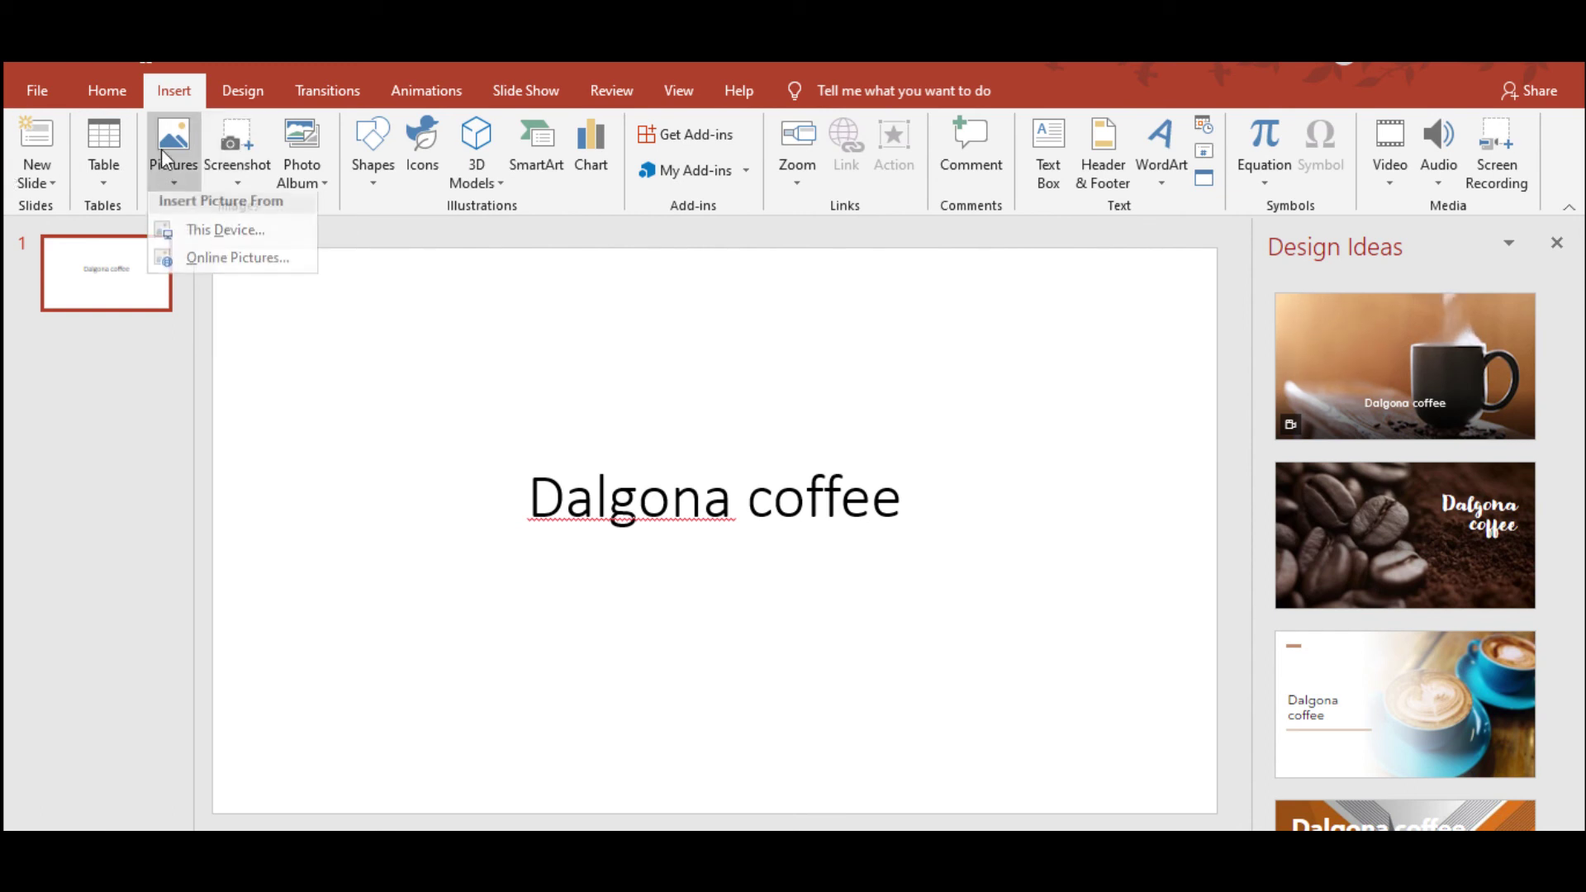
pyautogui.click(239, 243)
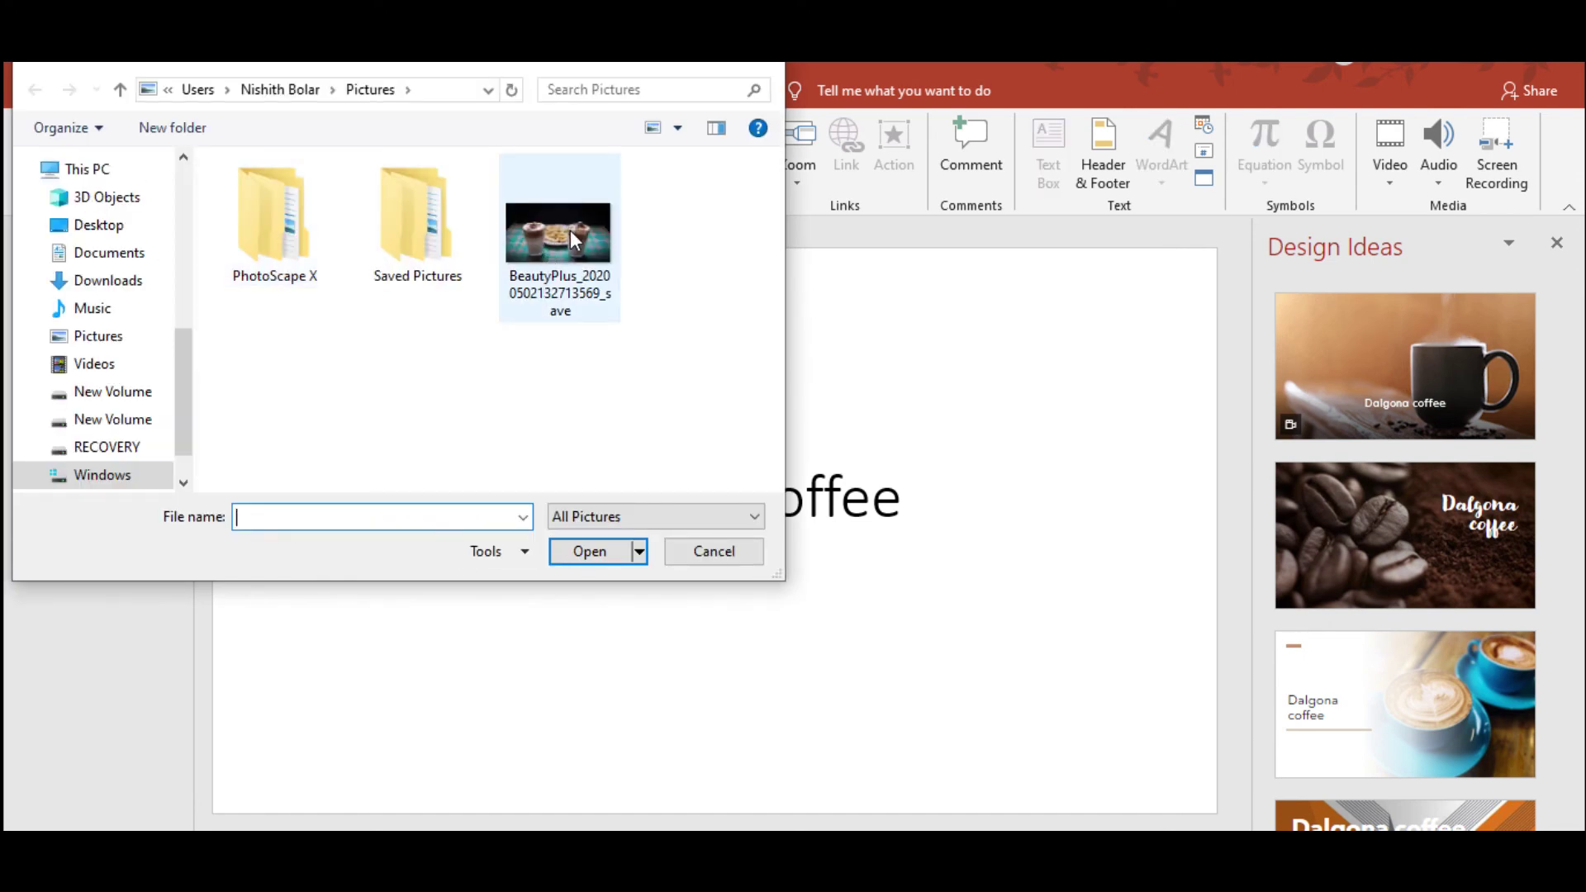
pyautogui.doubleClick(570, 229)
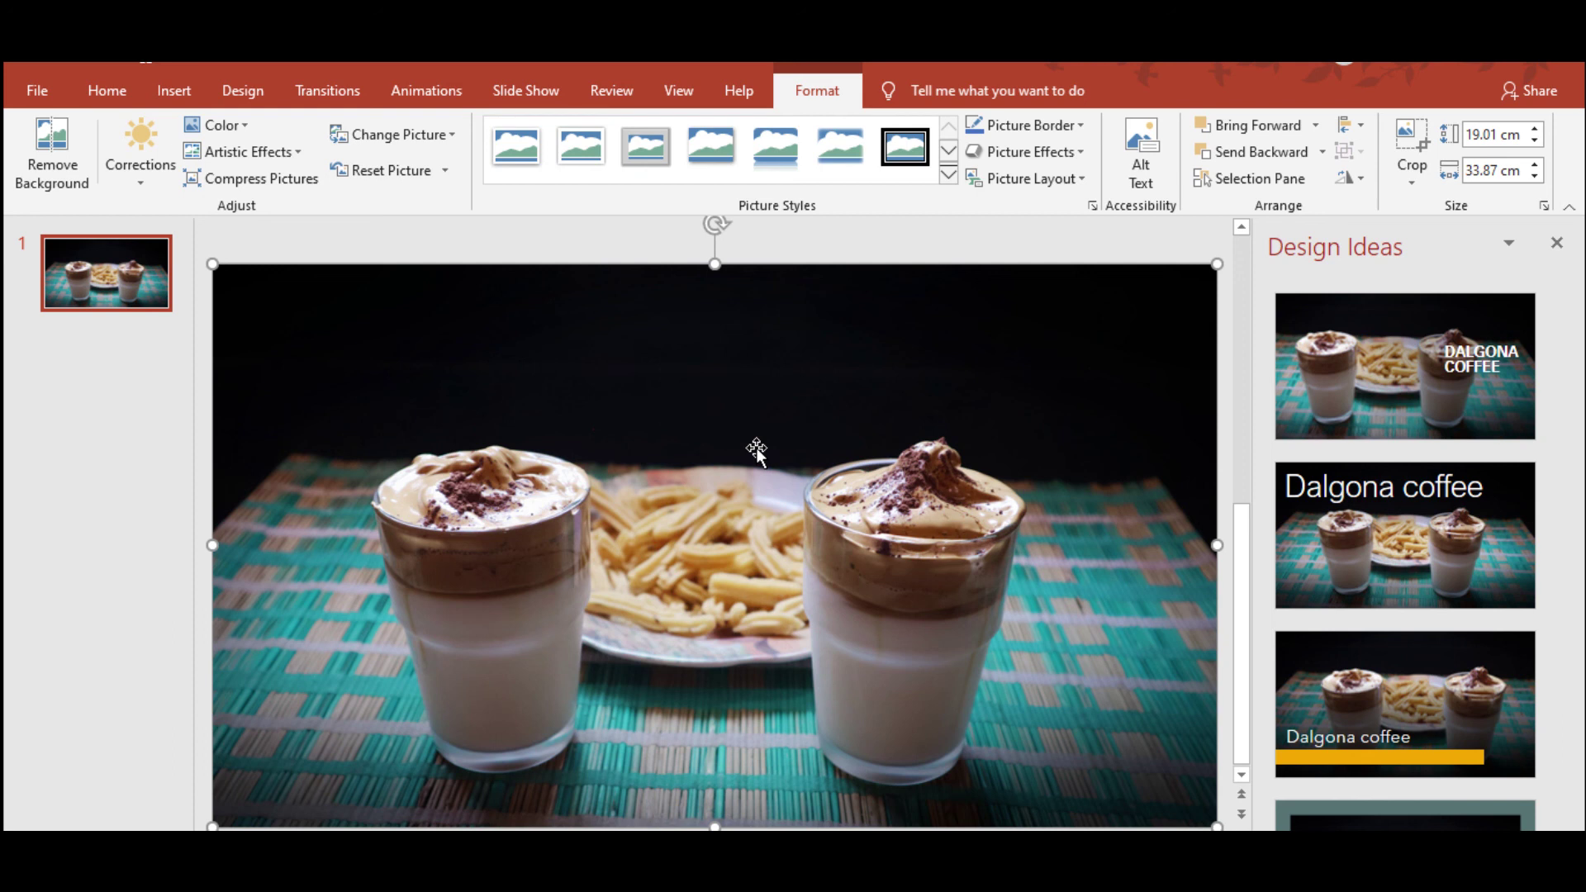
# Step: Preview several Design Ideas layouts: bold white title, top title, framed caption, torn-paper script
pyautogui.click(1450, 397)
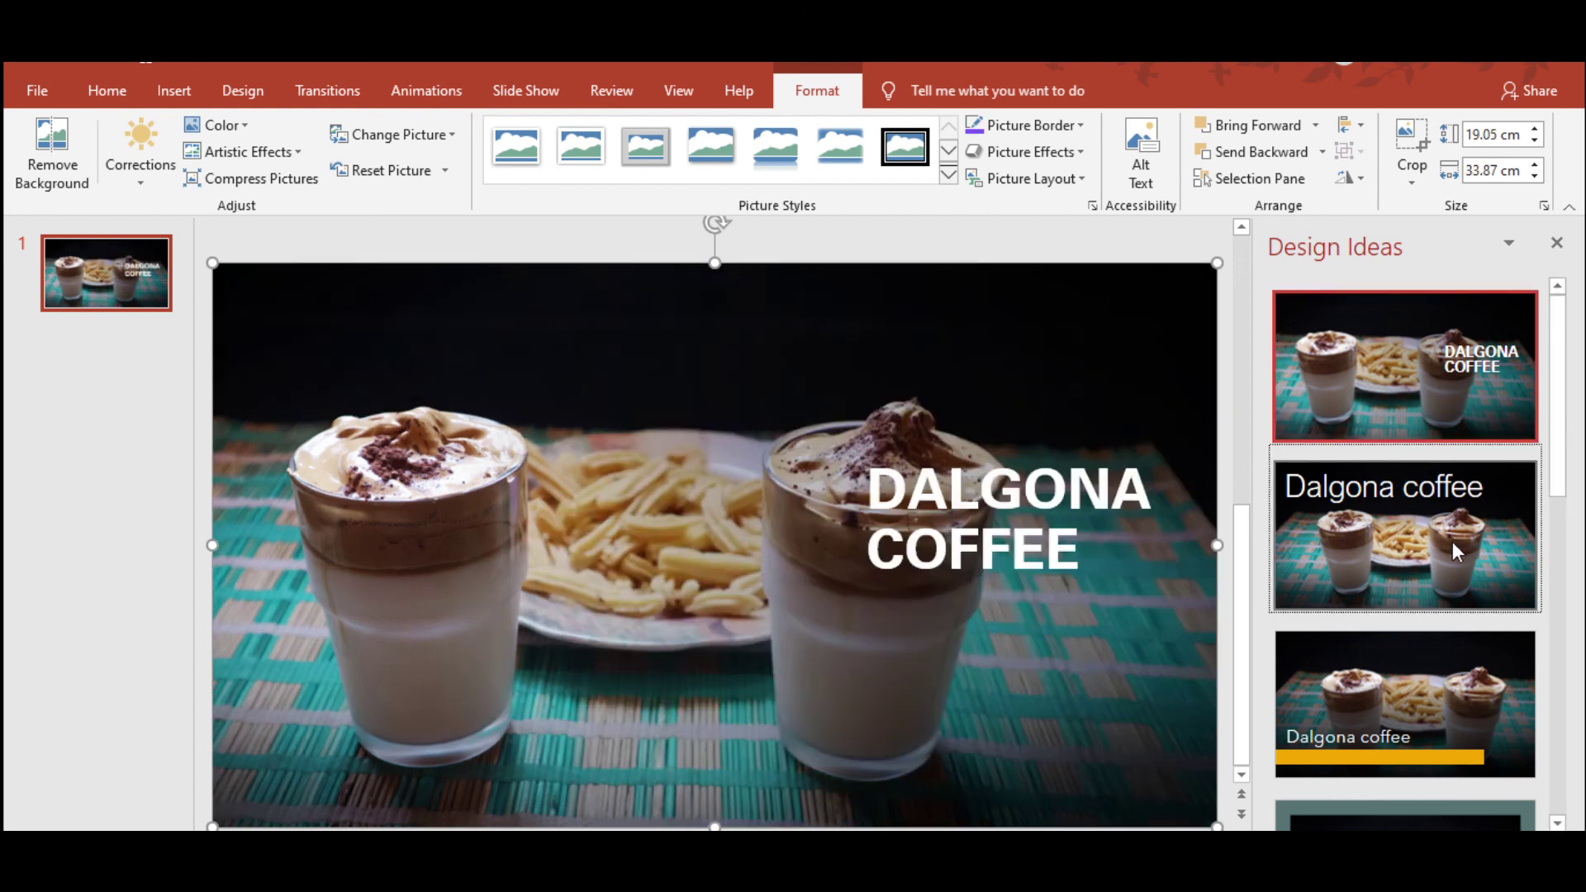
pyautogui.click(1453, 542)
pyautogui.scroll(-1, 1452, 542)
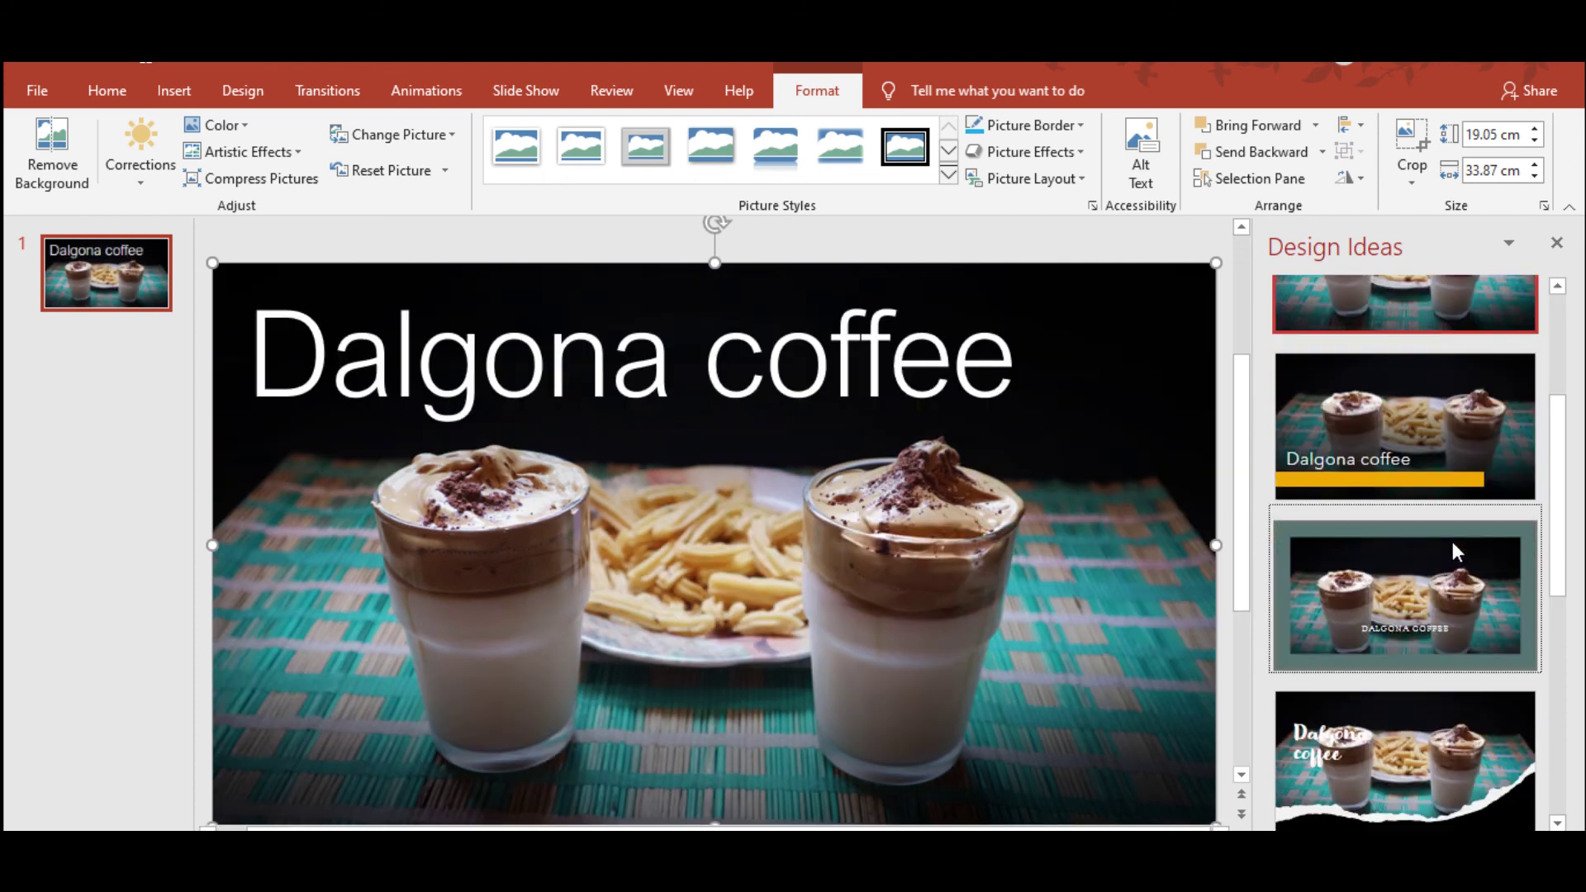
pyautogui.click(1453, 542)
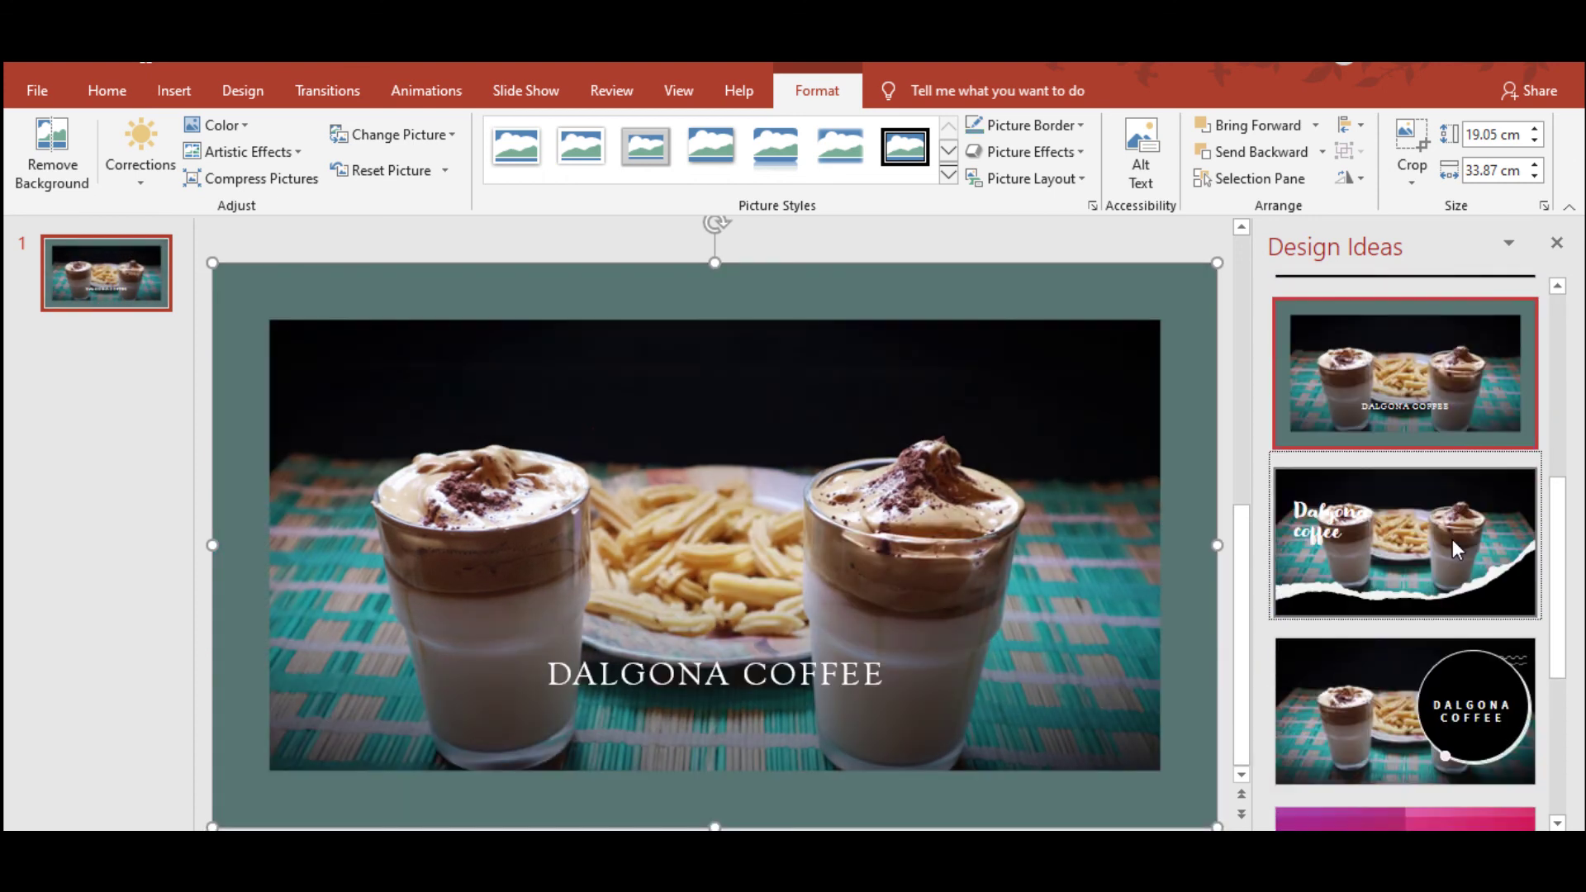
pyautogui.click(1452, 539)
pyautogui.scroll(-3, 1452, 538)
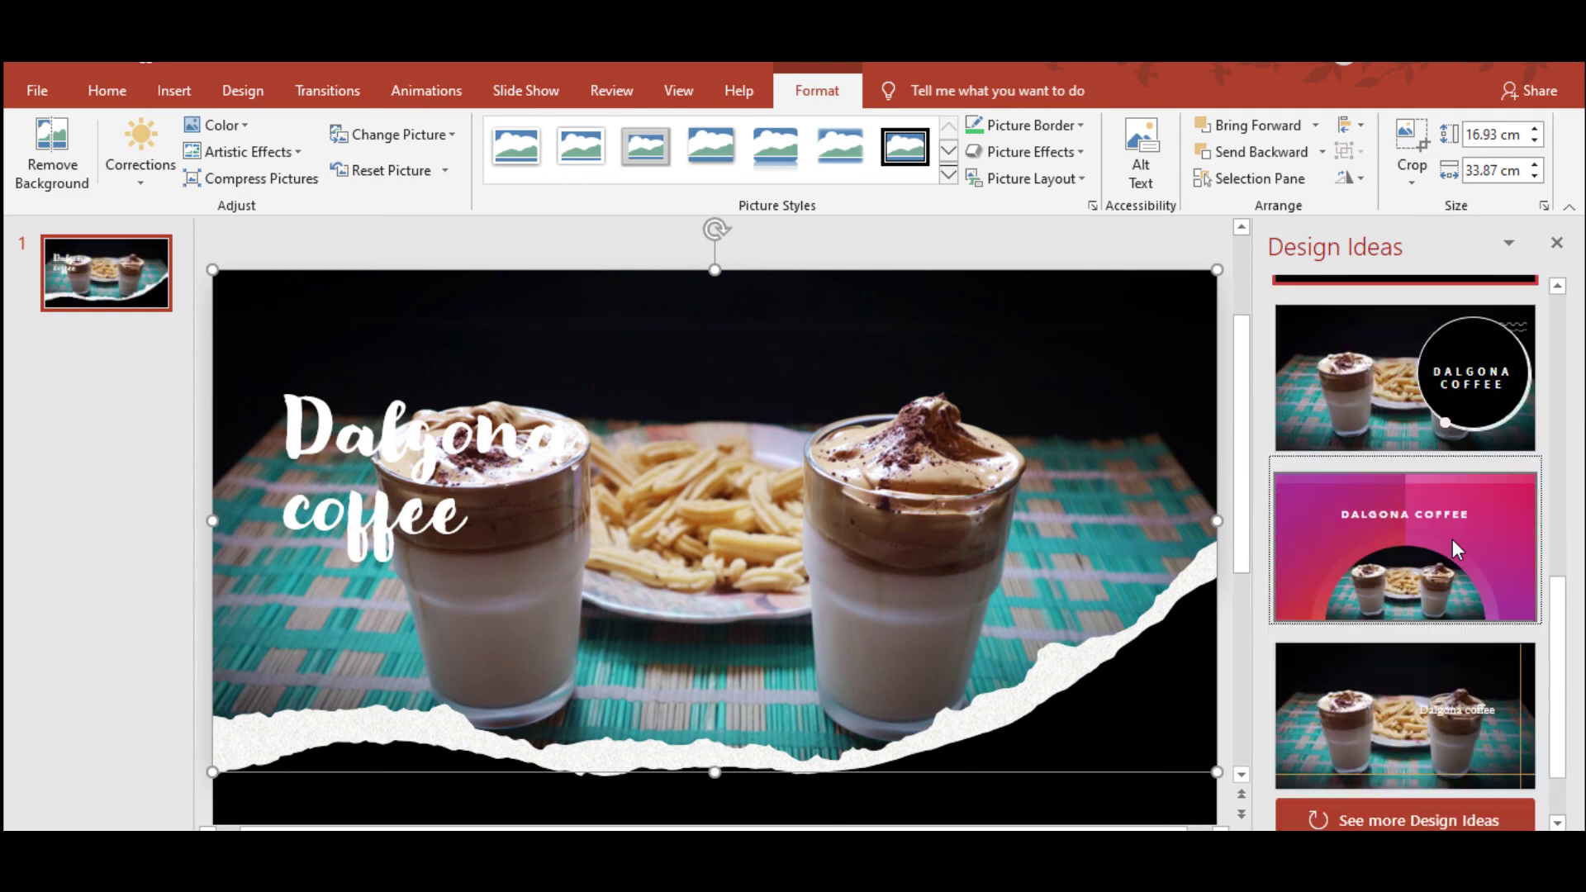
# Step: Load more Design Ideas and apply the centred, underlined DALGONA COFFEE layout
pyautogui.click(1383, 794)
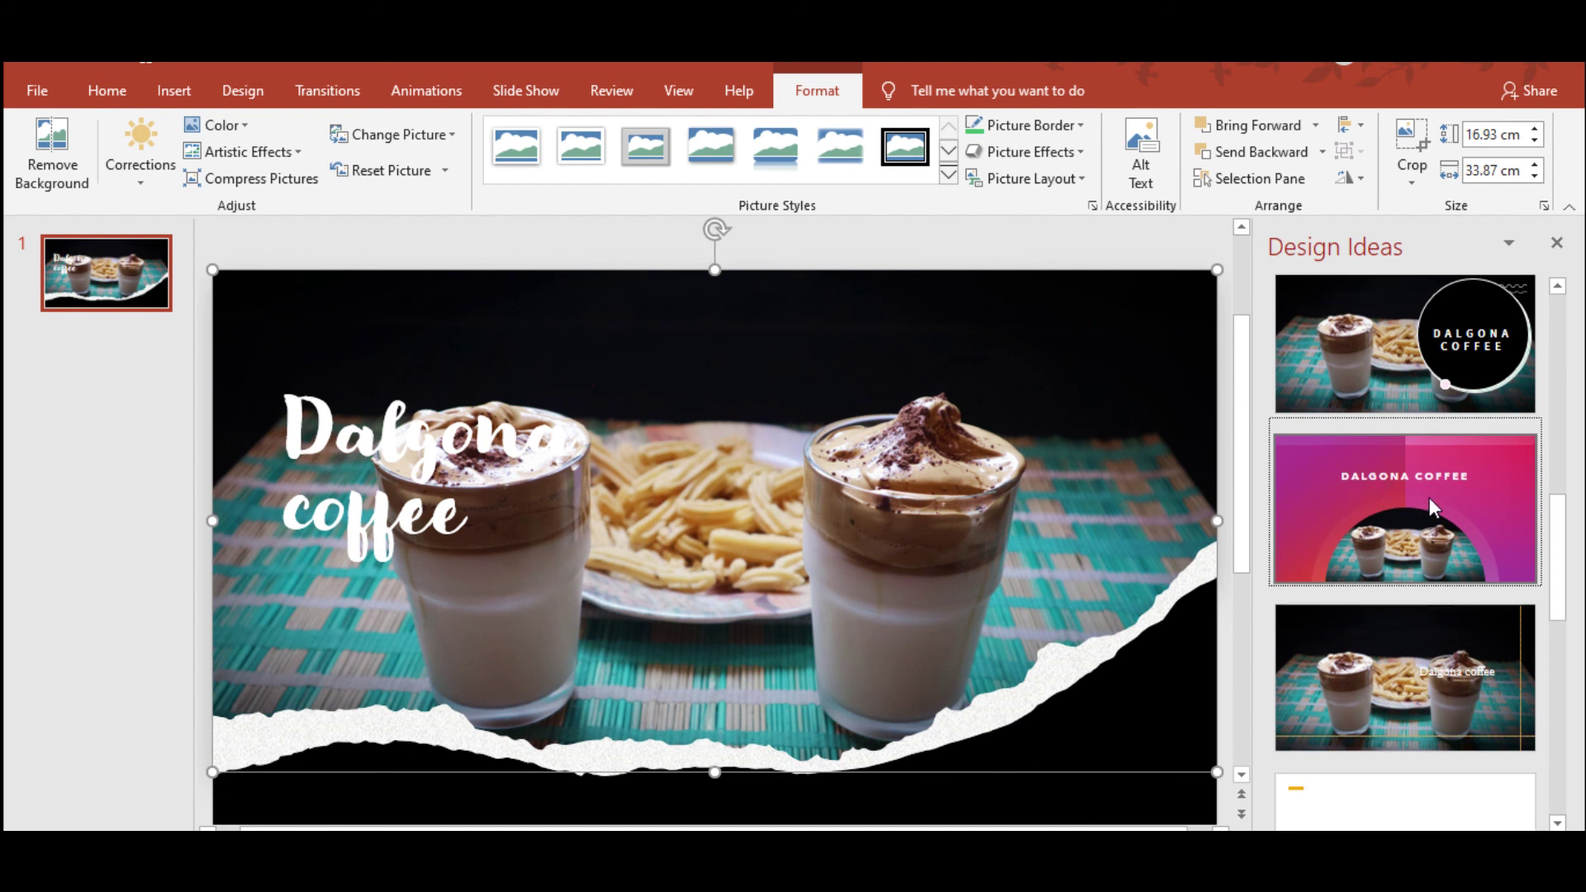
pyautogui.scroll(-3, 1429, 497)
pyautogui.scroll(-4, 1430, 497)
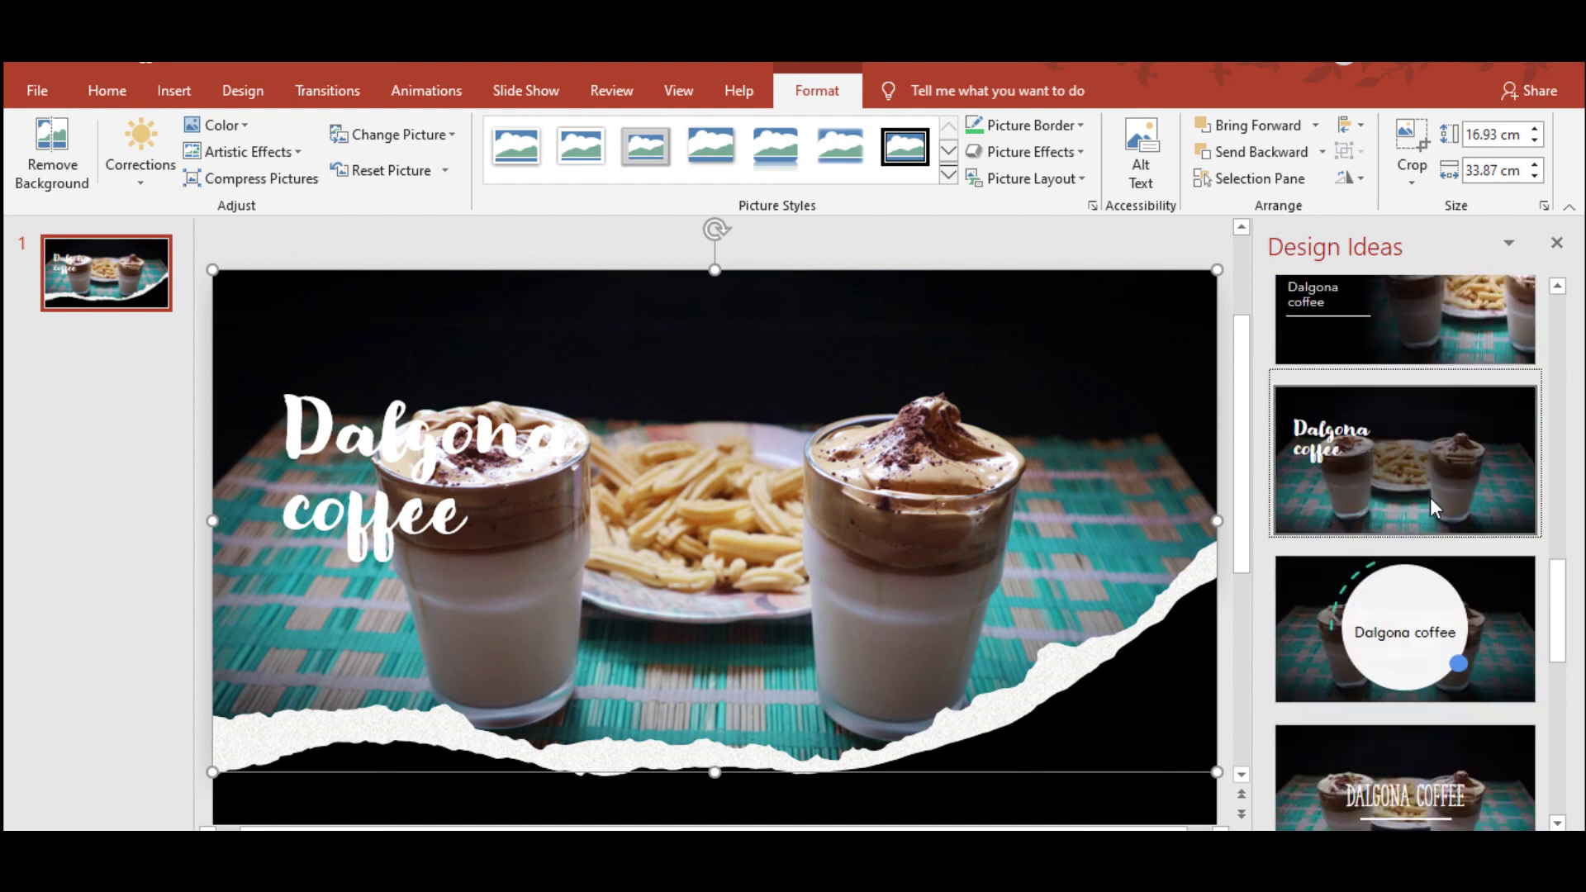
pyautogui.click(1445, 404)
pyautogui.scroll(-3, 1463, 513)
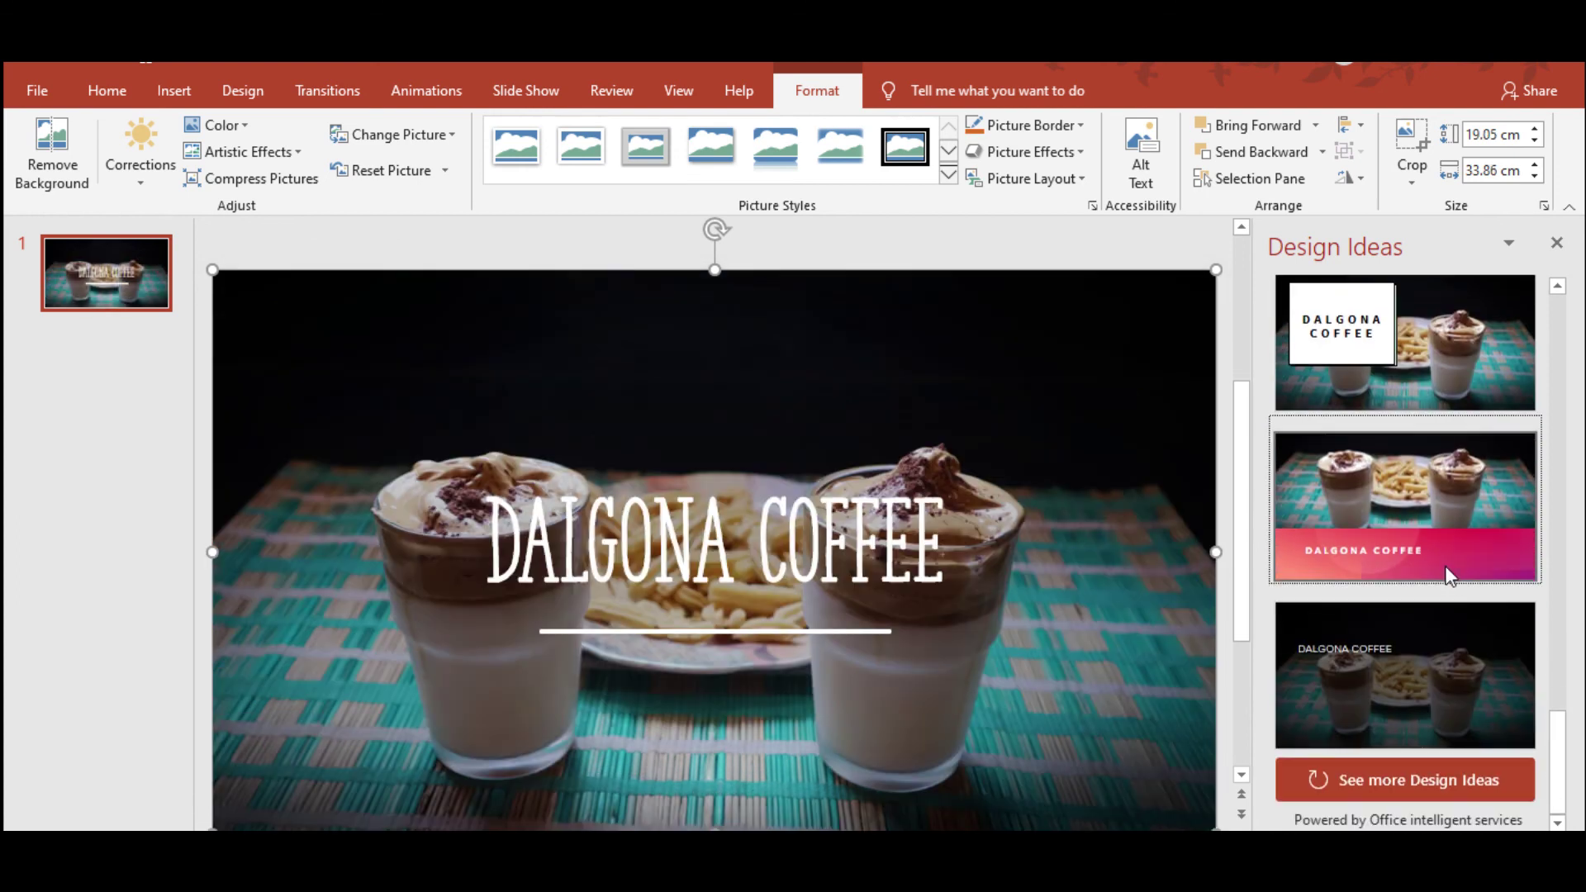
pyautogui.scroll(5, 1446, 561)
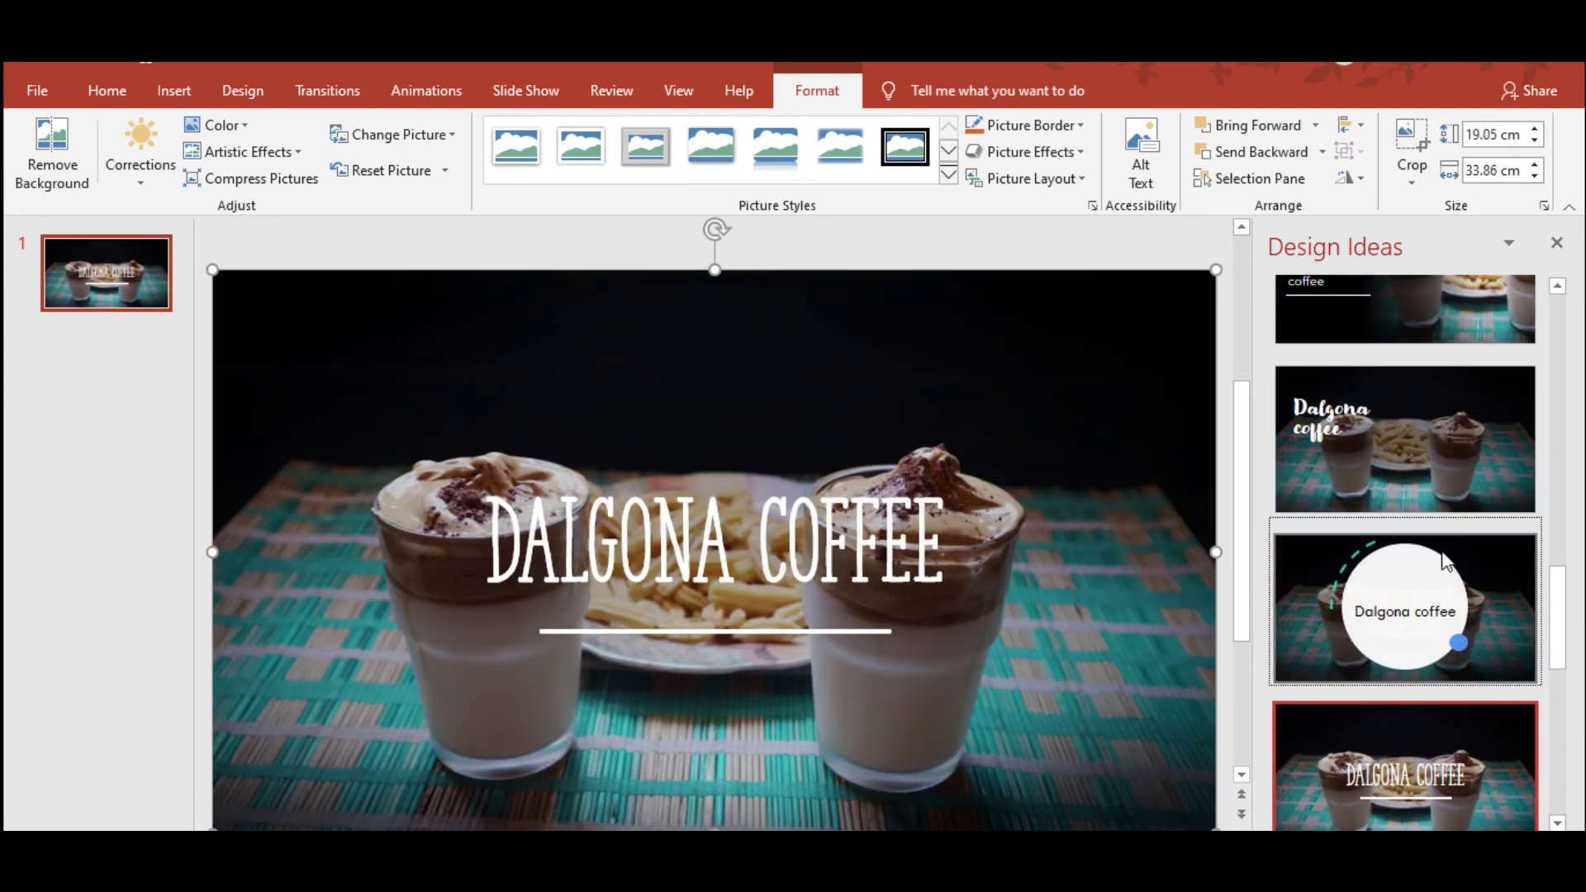